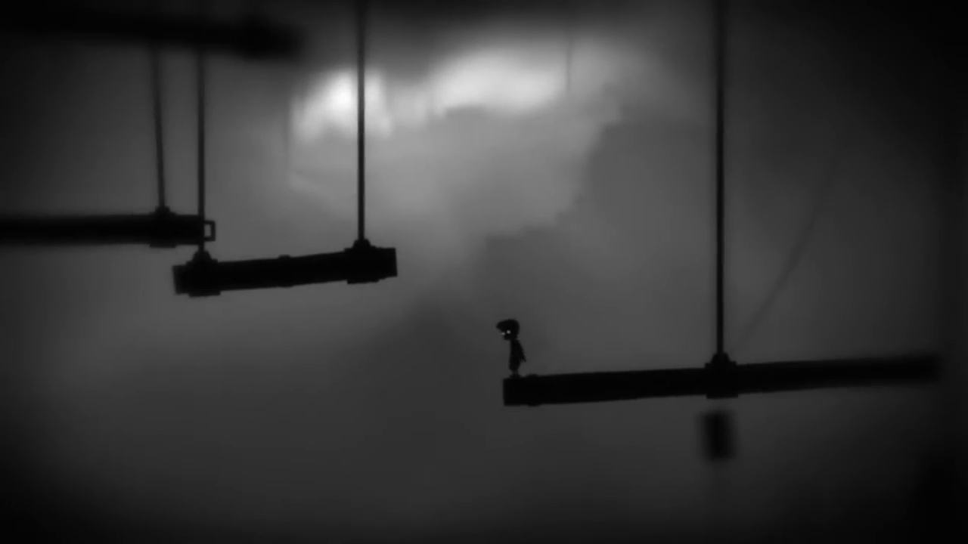
# - Walk the boy right and left along the tilting beam, then climb onto the next hanging platform
pyautogui.press('Right')
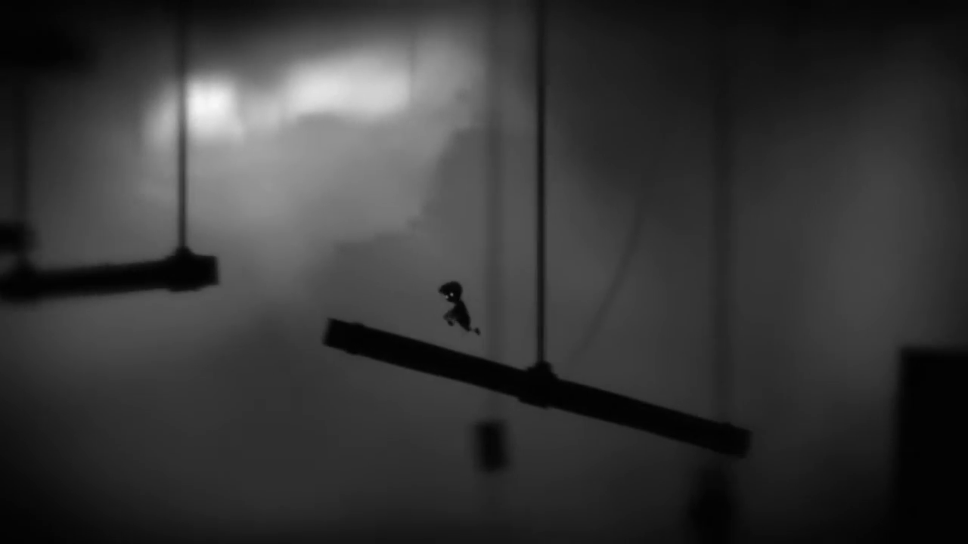
pyautogui.press('Left')
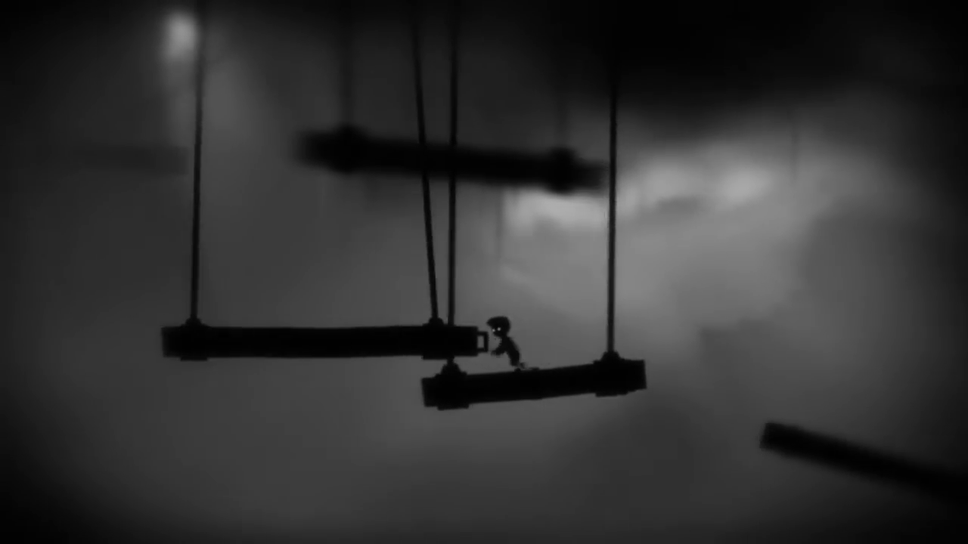
pyautogui.press('Up')
pyautogui.press('Left')
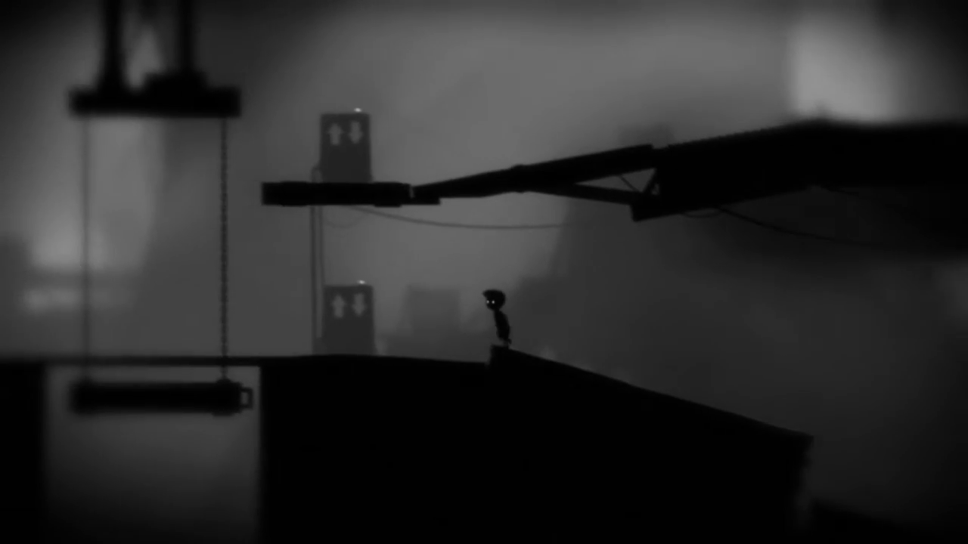
# - Run the boy left off the slope, then back right to the lower switch box
pyautogui.press('Up')
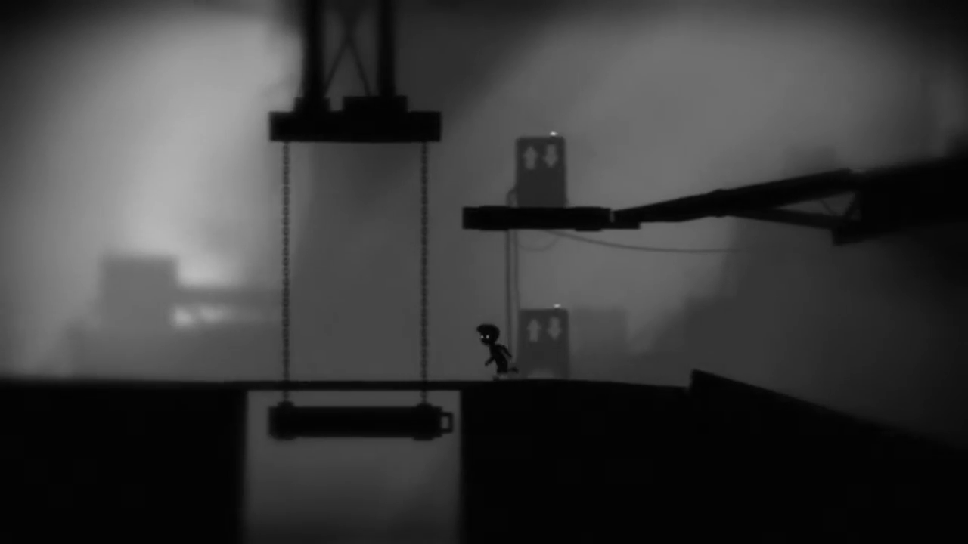
pyautogui.press('Left')
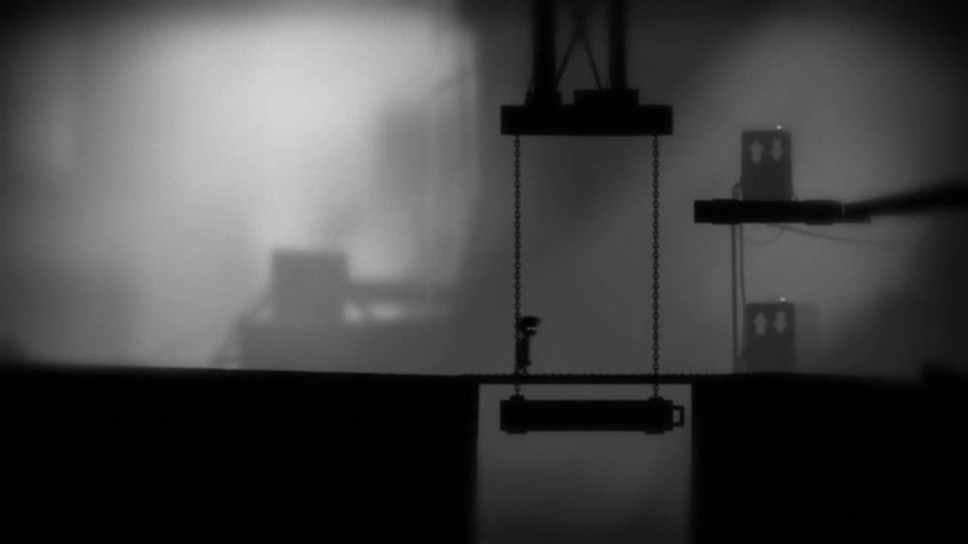
pyautogui.press('Right')
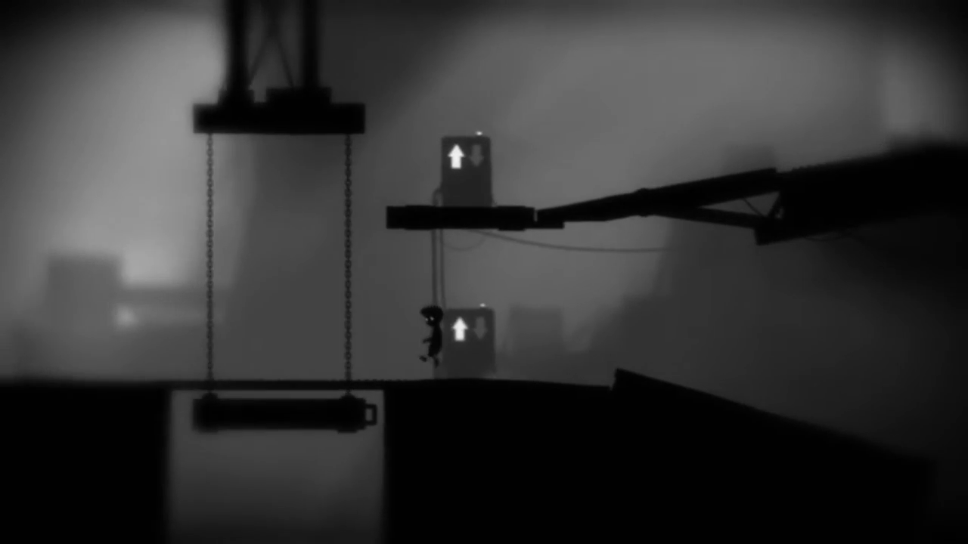
pyautogui.press('Right')
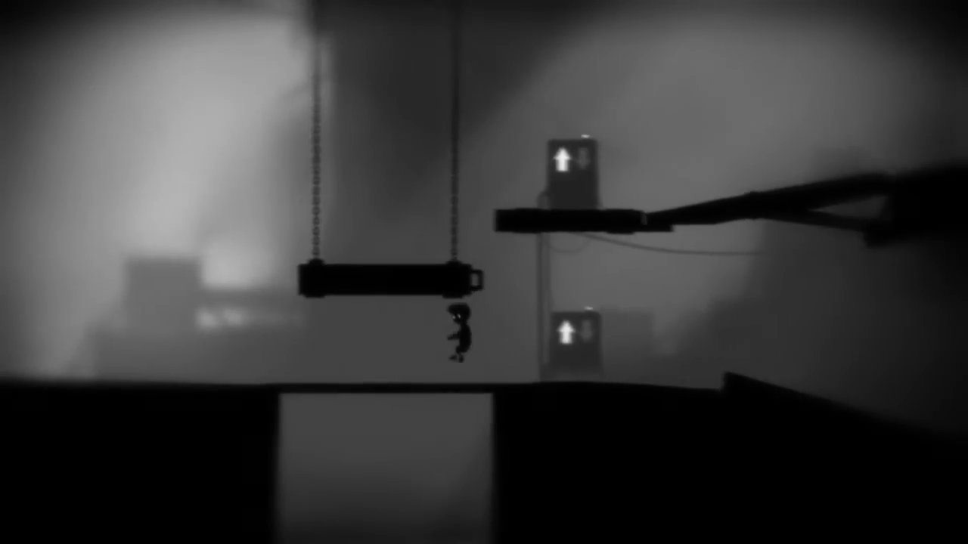
# - Flip the lower switch so both arrows point down, then jump onto the rising hanging platform
pyautogui.press('Right')
pyautogui.press('ctrl')
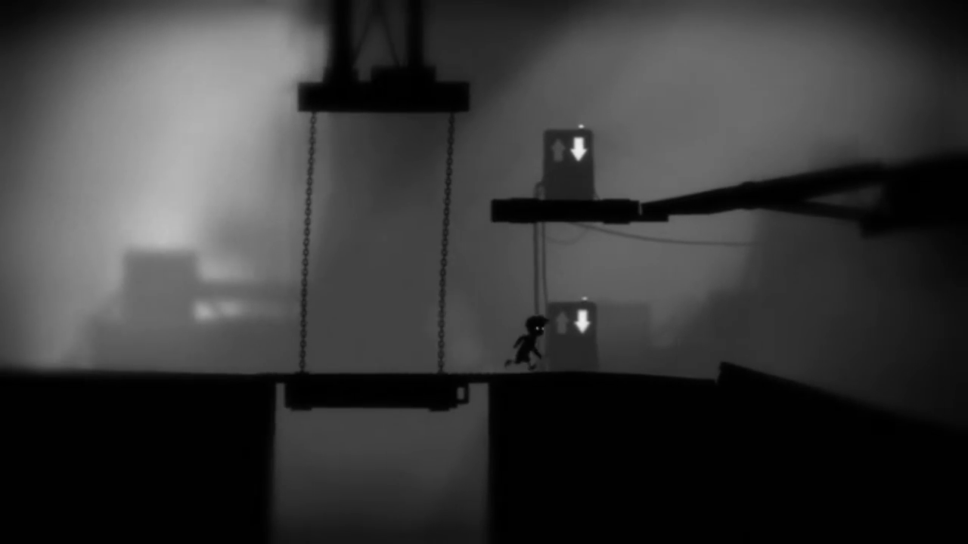
pyautogui.press('Left')
pyautogui.press('Up')
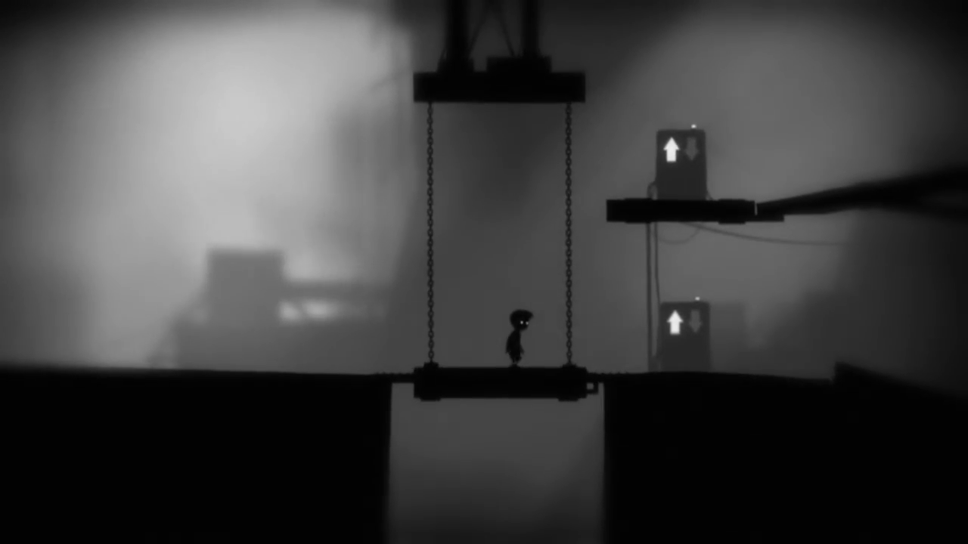
pyautogui.press('Right')
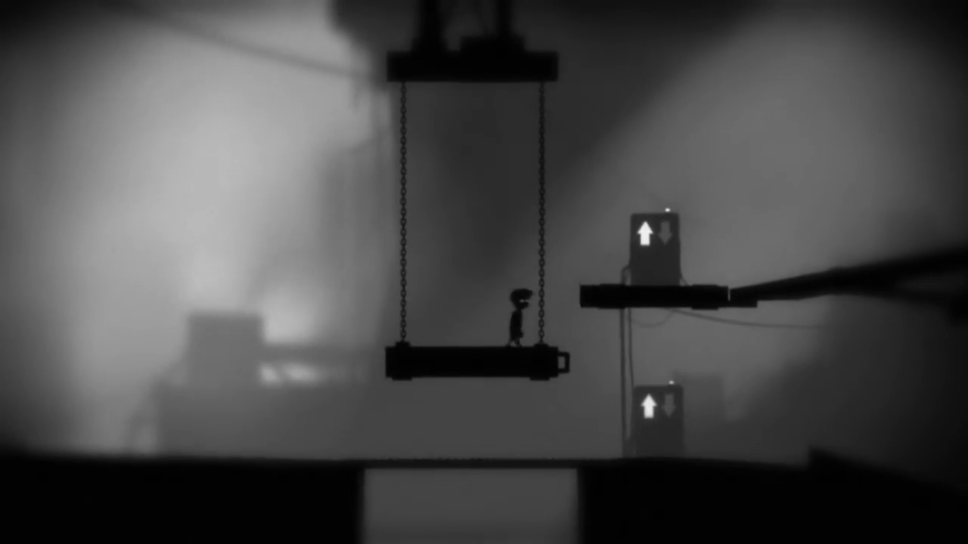
# - Jump to the right ledge, pull the upper switch, and grab the lever box
pyautogui.press('Right')
pyautogui.press('Up')
pyautogui.hotkey('ctrl', 'Left')
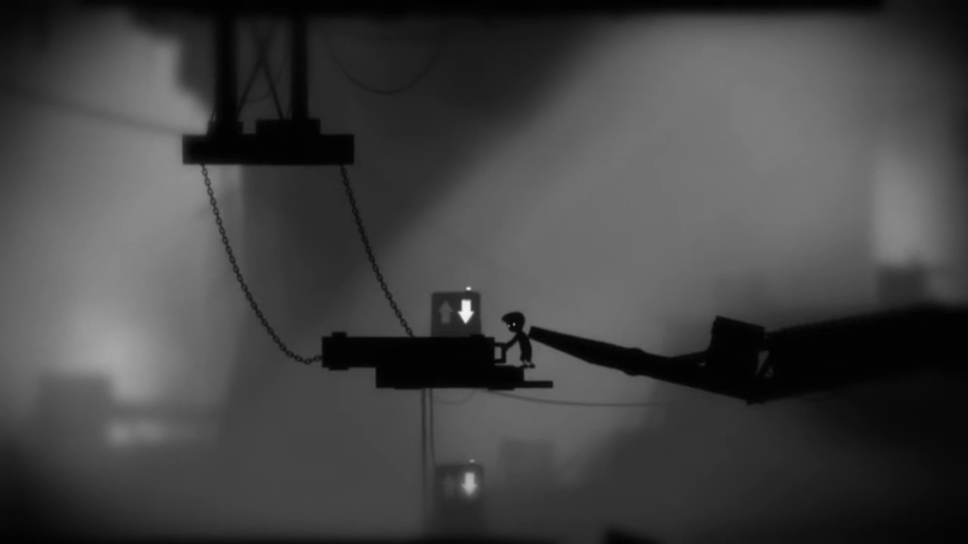
pyautogui.press('Up')
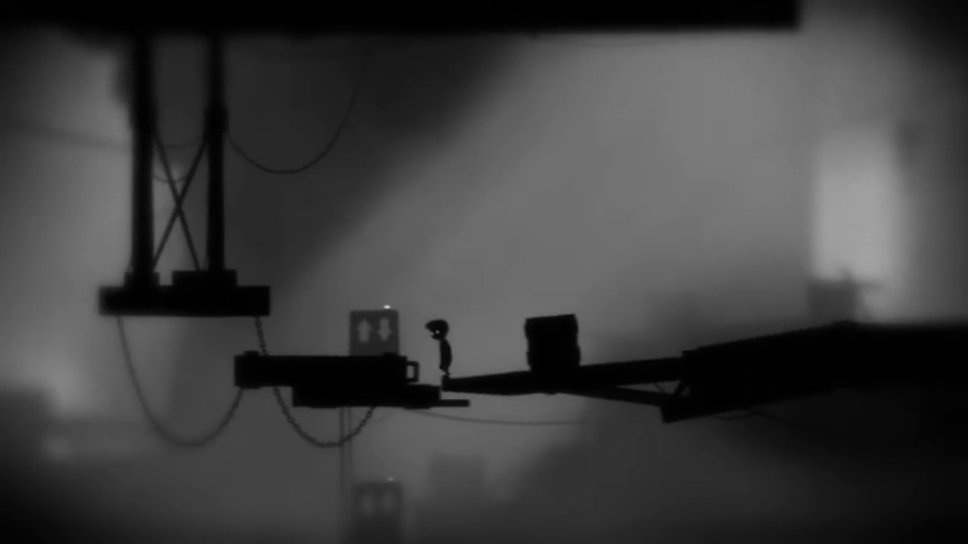
pyautogui.press('ctrl')
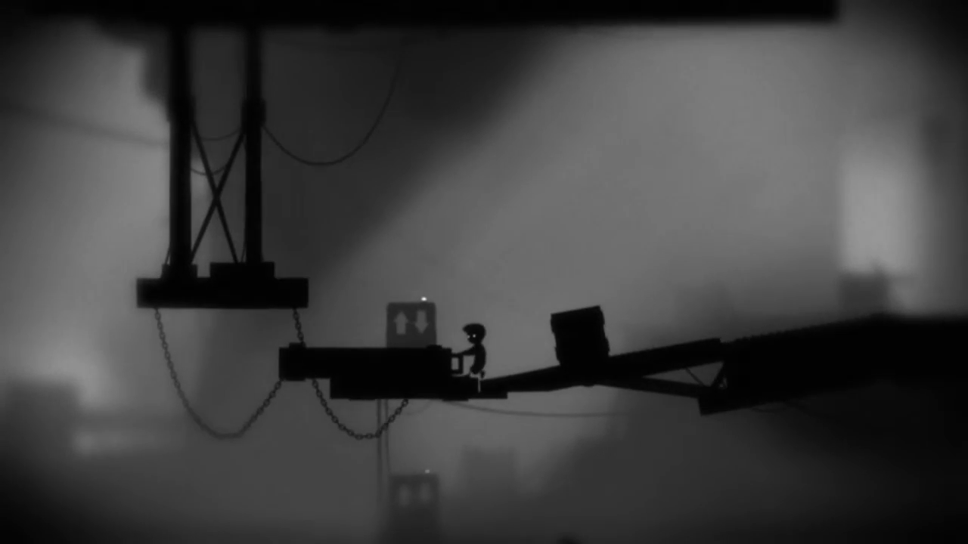
# - Walk up to the crate and push it along the ramp
pyautogui.press('Right')
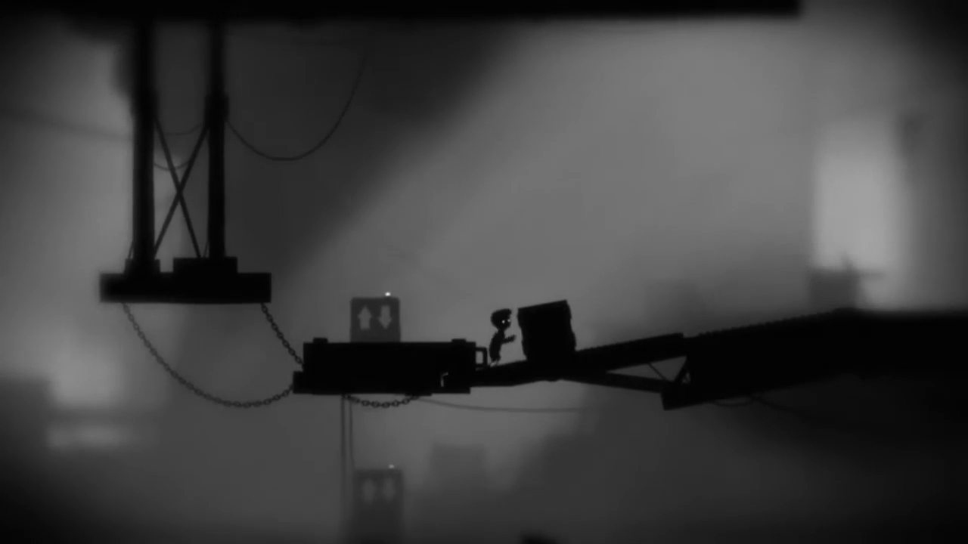
pyautogui.press('Right')
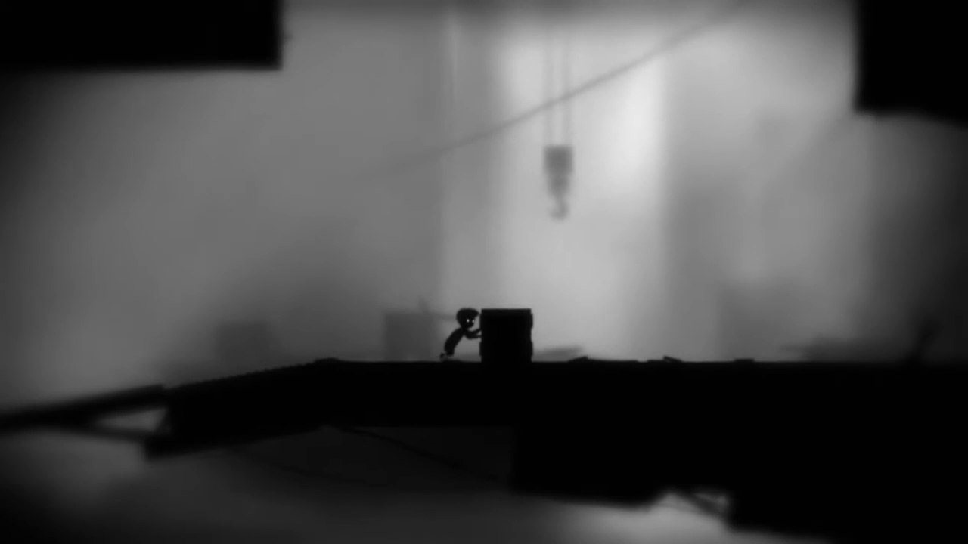
pyautogui.press('Right')
# - Flip the lever, return to the crate, and jump from it onto the hanging rope
pyautogui.press('Up')
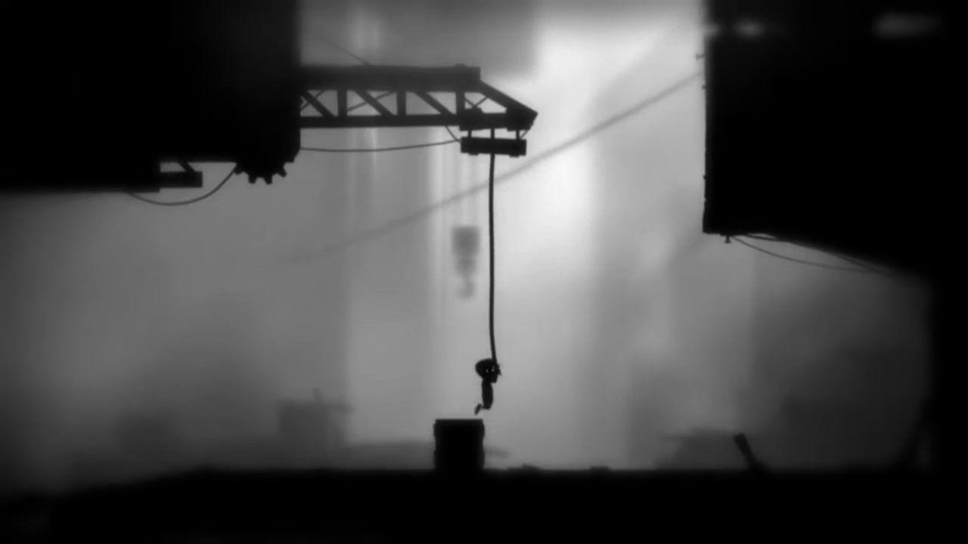
pyautogui.press('Right')
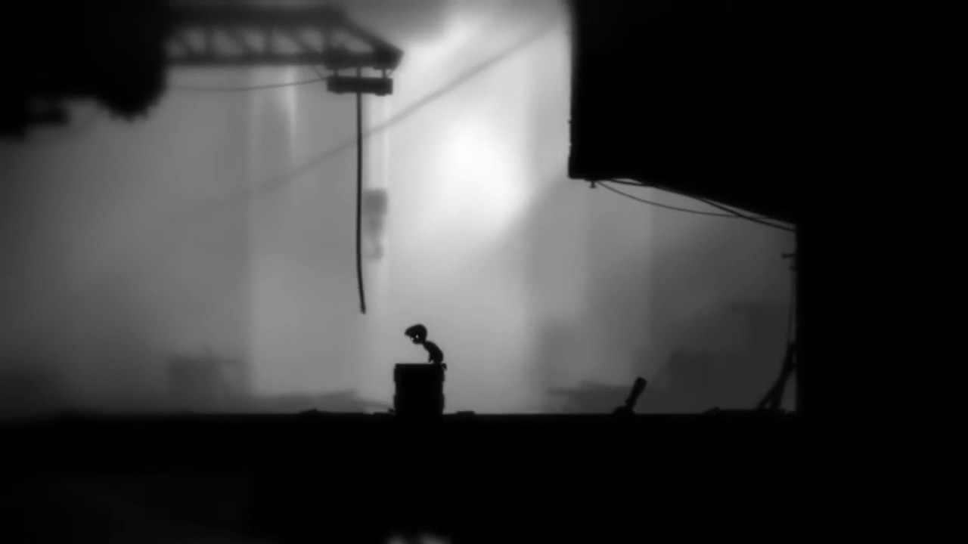
pyautogui.press('Up')
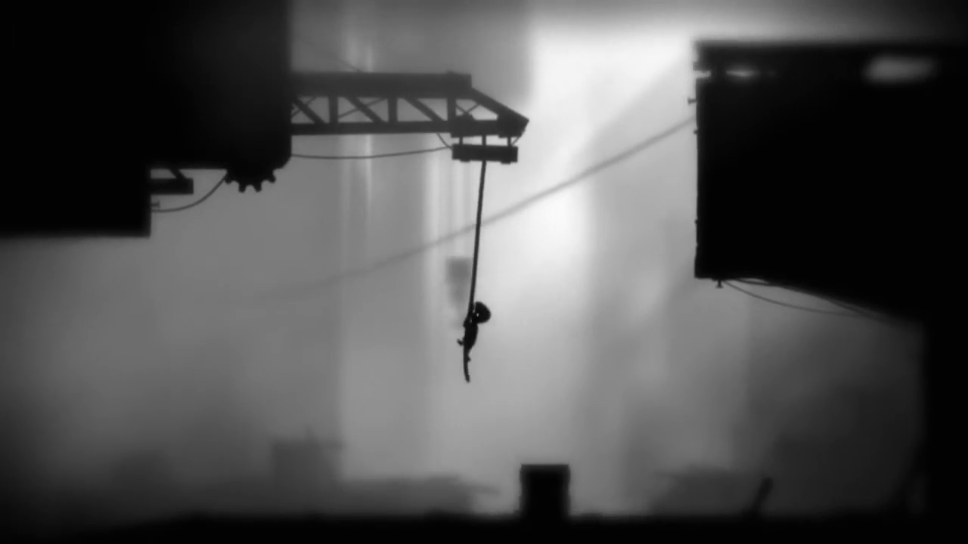
pyautogui.press('Up')
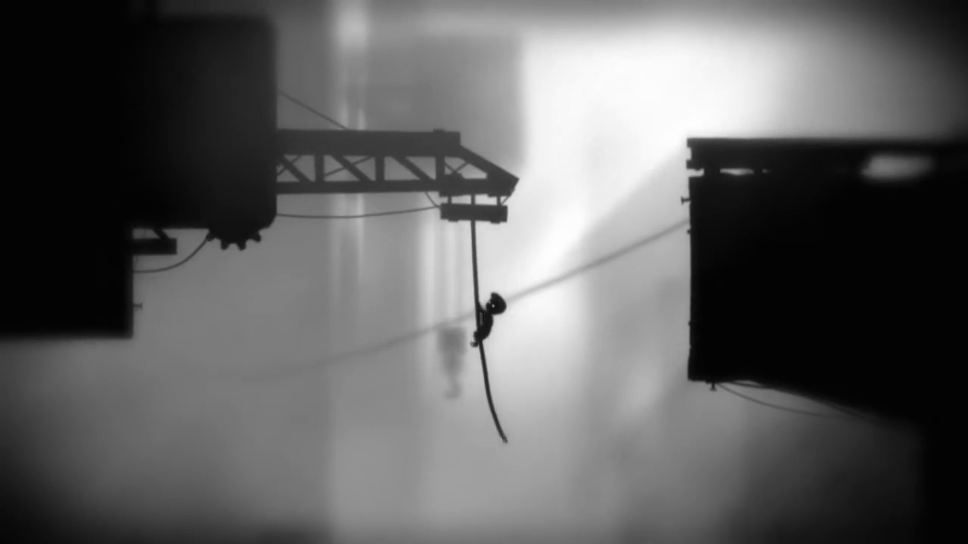
pyautogui.press('Up')
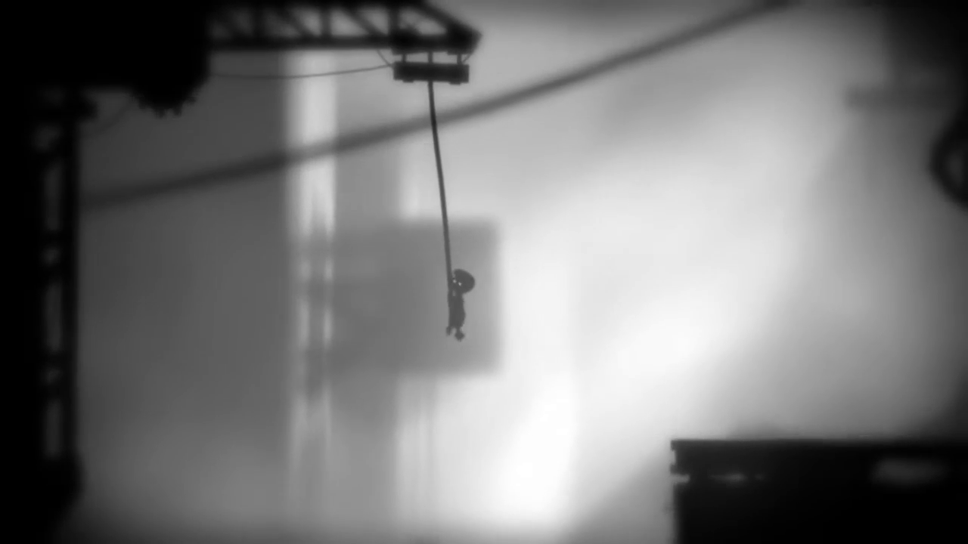
pyautogui.press('Left')
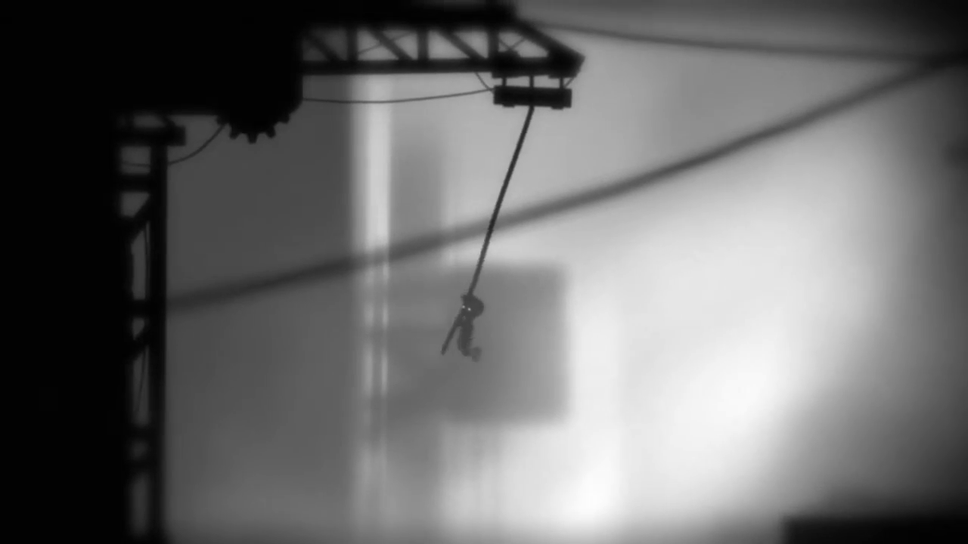
# - Swing the rope left and right, then let go and land on the claw platform
pyautogui.press('Right')
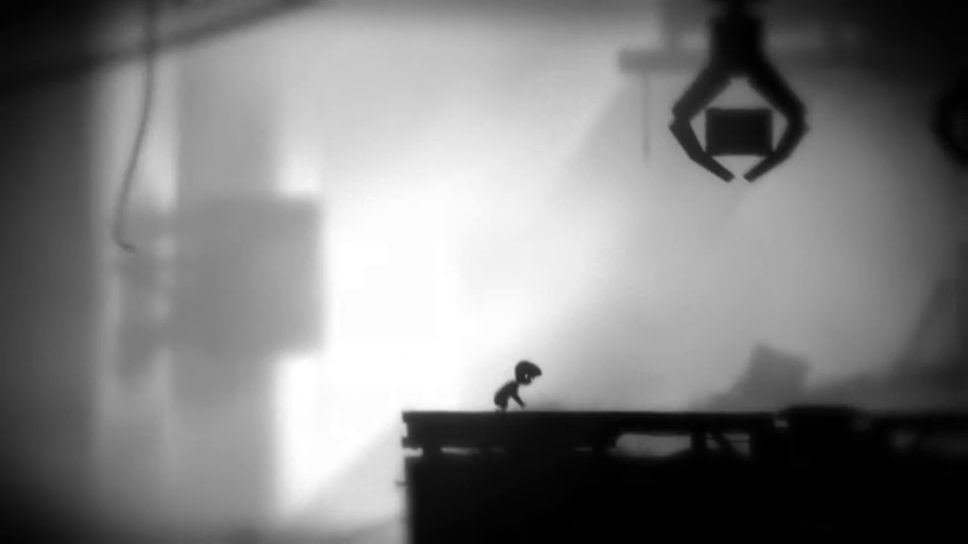
pyautogui.press('Right')
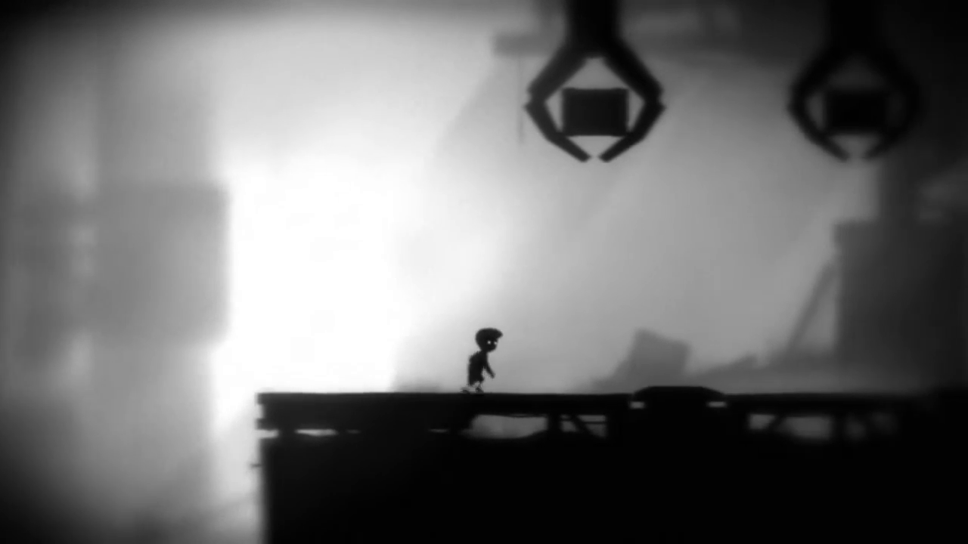
# - Stop under the claws, back away as a crate drops, and pull the right box left
pyautogui.press('Right')
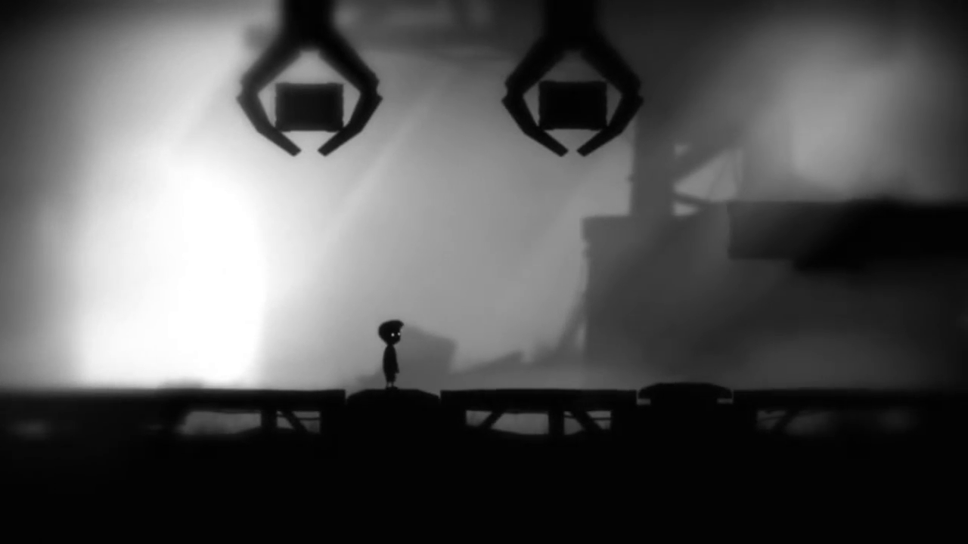
pyautogui.press('Right')
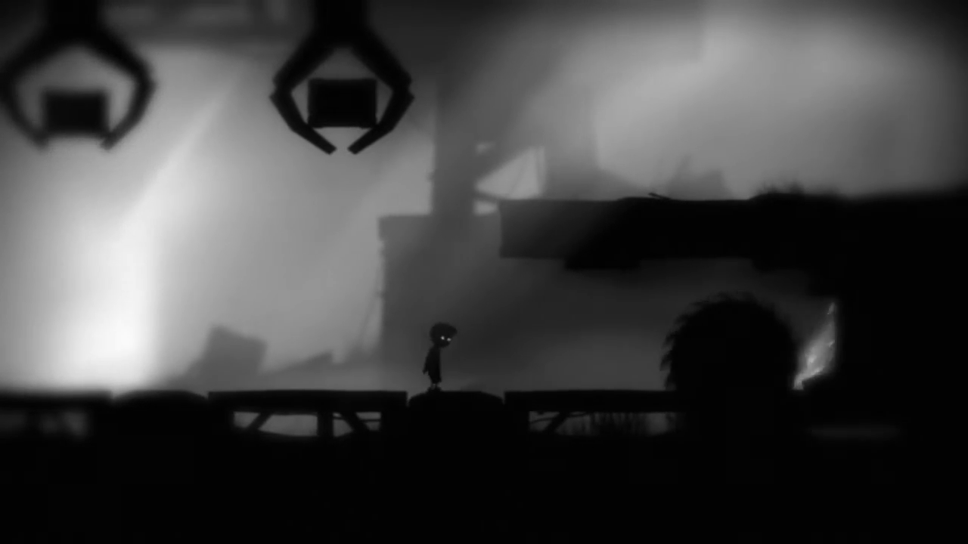
pyautogui.press('Left')
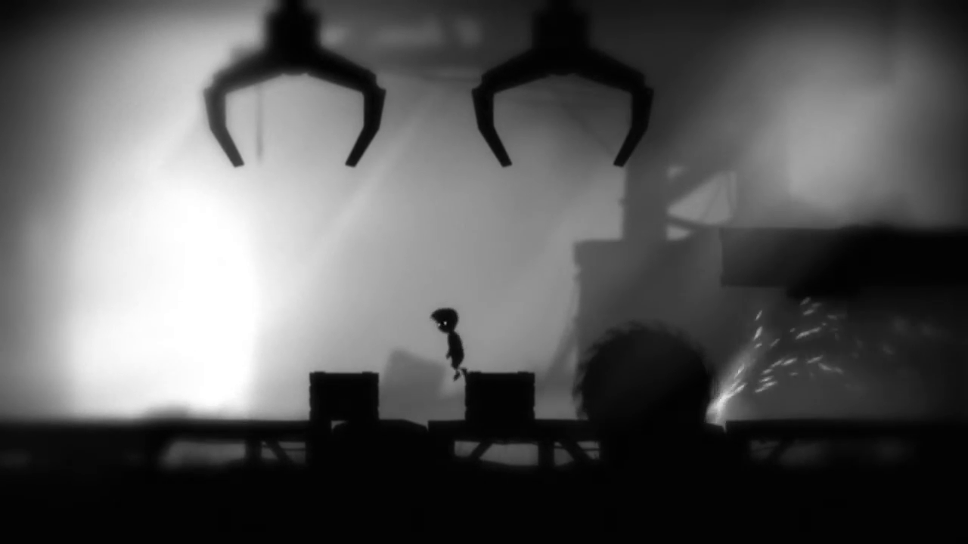
pyautogui.press('Left')
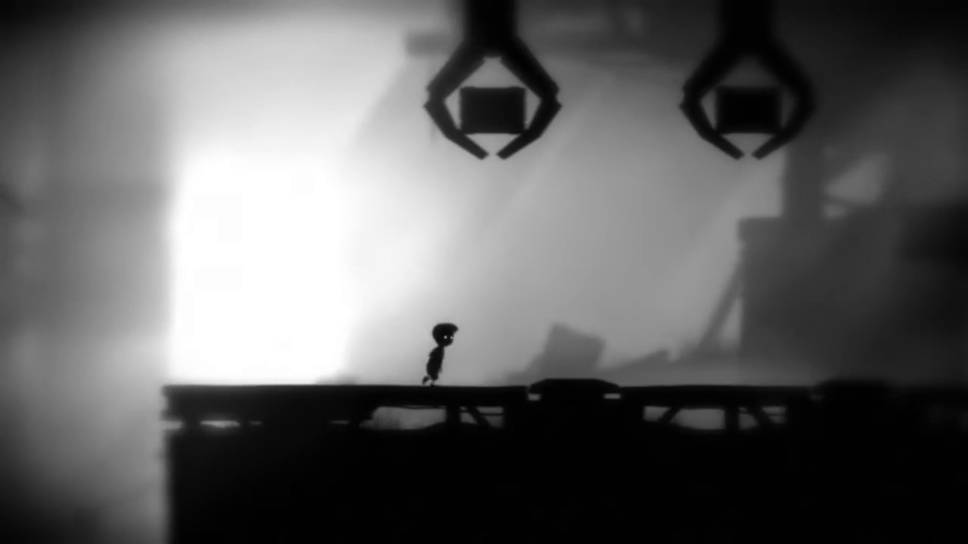
# - After the restart, walk right across the platform, then back left, and face right
pyautogui.press('Right')
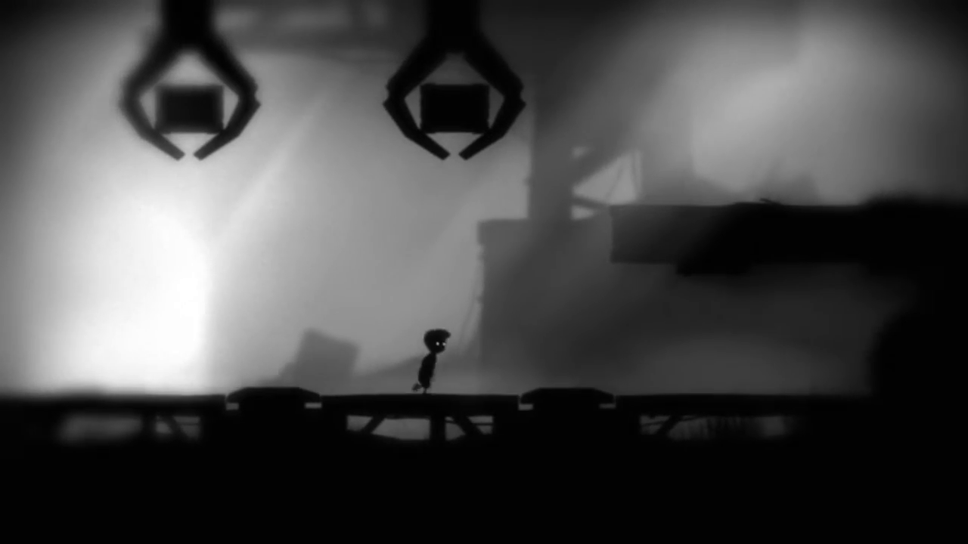
pyautogui.press('Right')
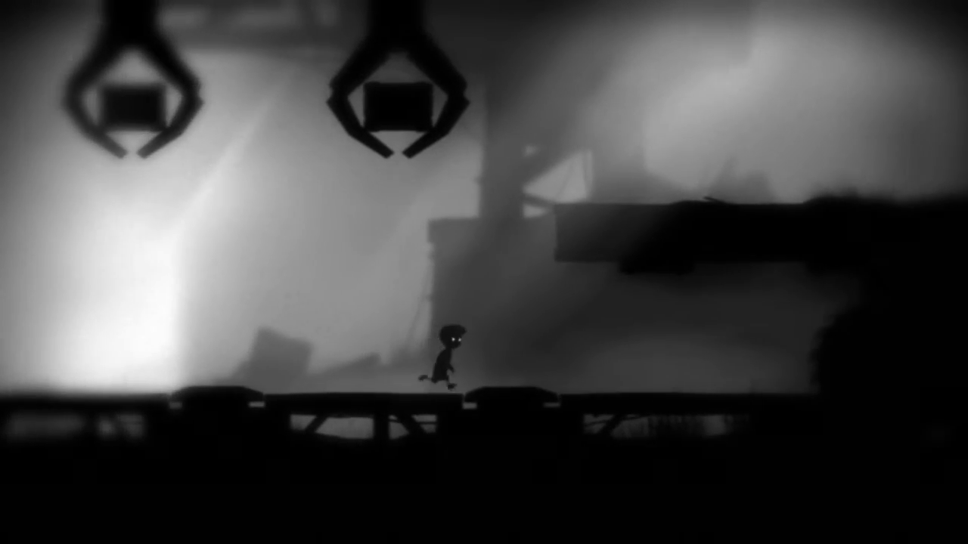
pyautogui.press('Left')
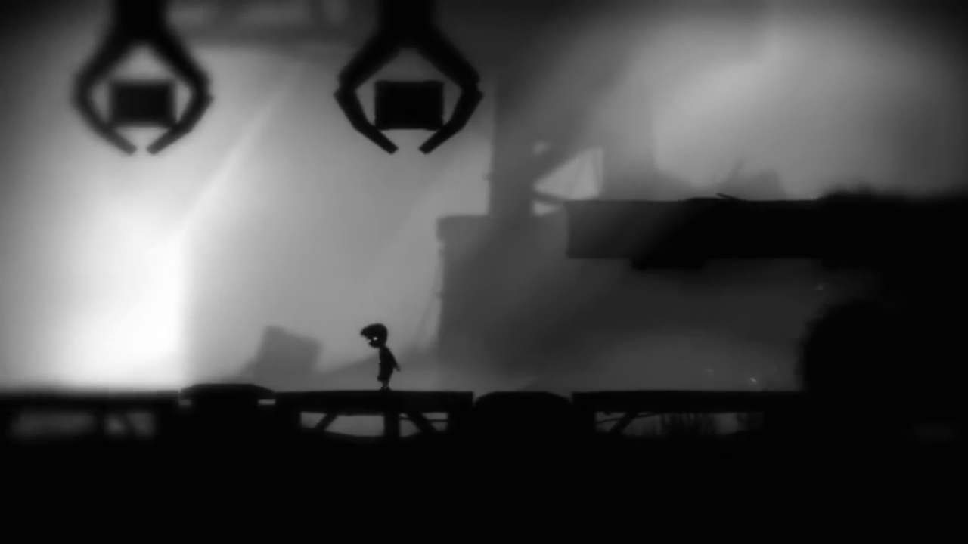
pyautogui.press('Left')
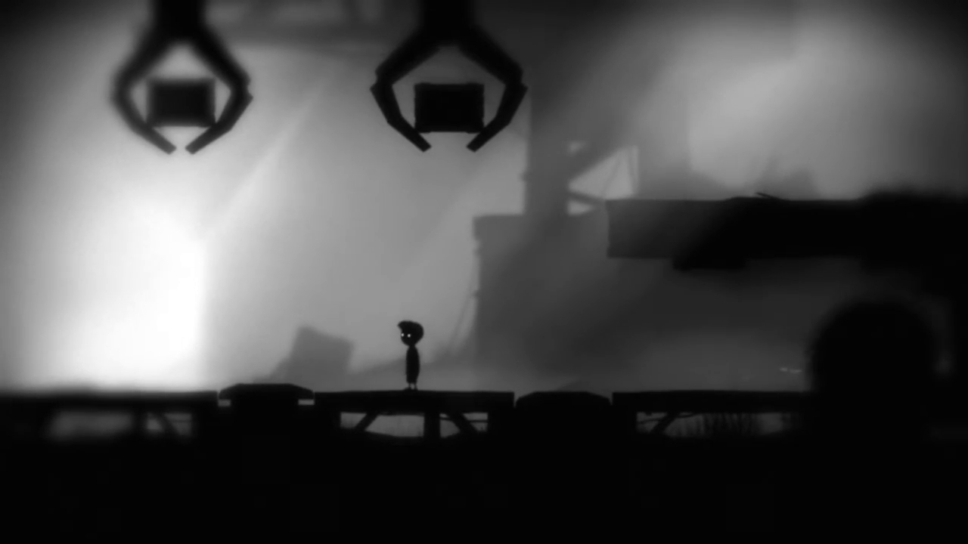
pyautogui.press('Left')
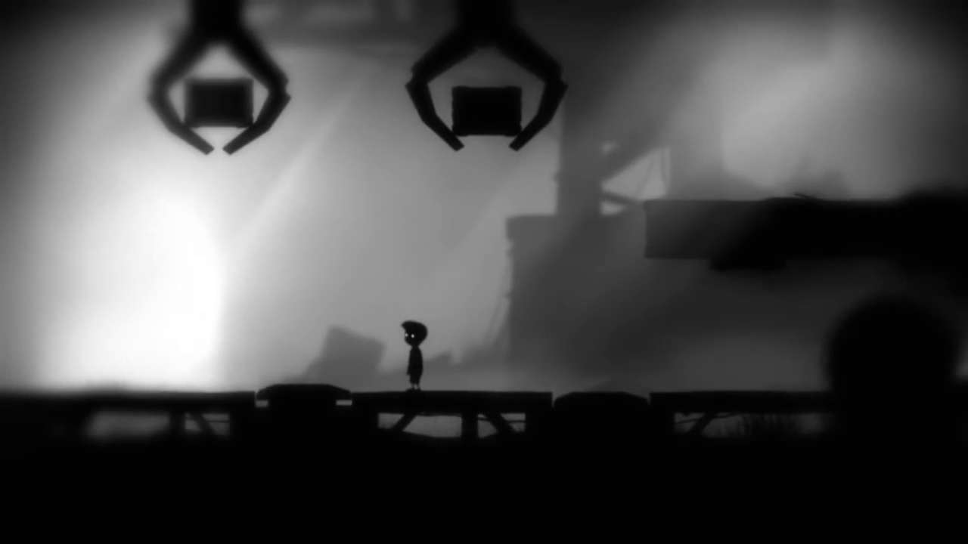
pyautogui.press('Left')
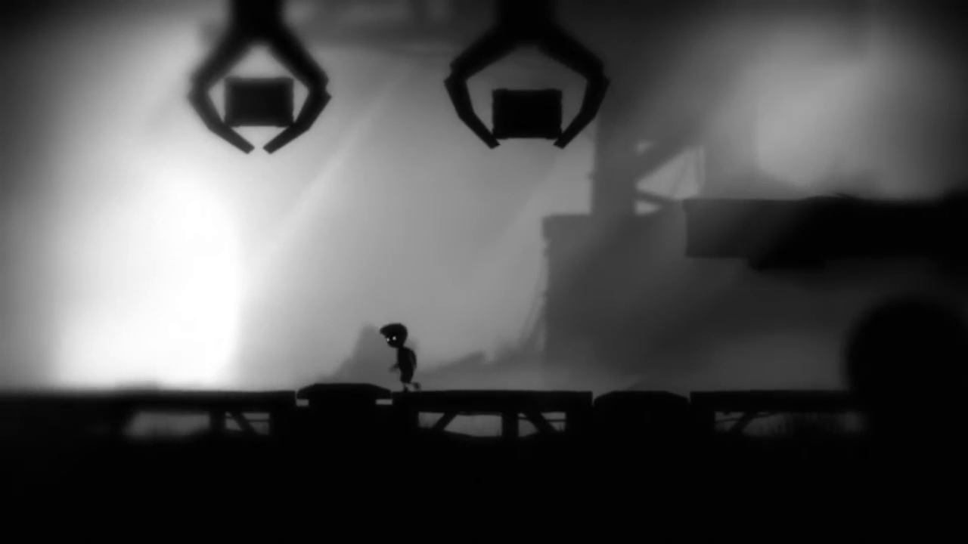
pyautogui.press('Right')
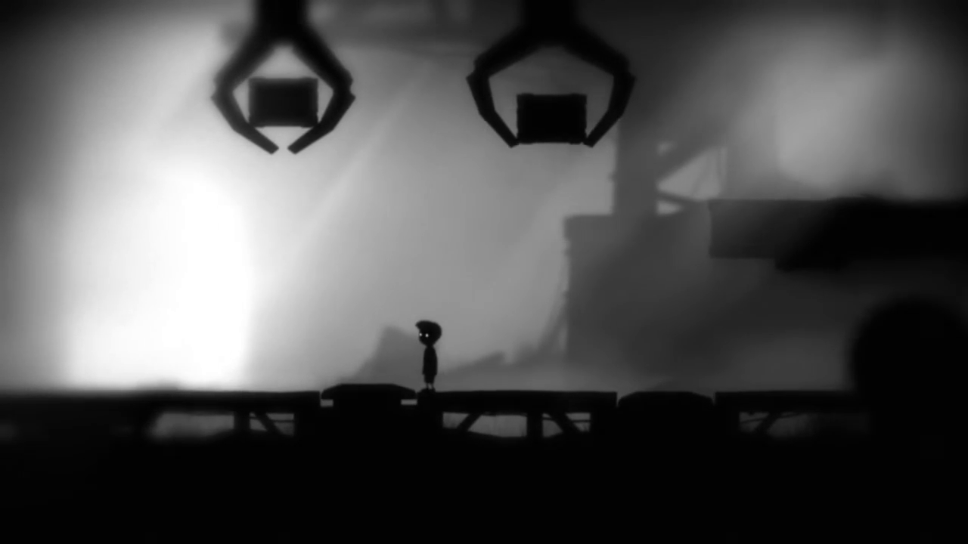
# - Pull the box left under the claw, then push it right and hop onto it
pyautogui.press('Right')
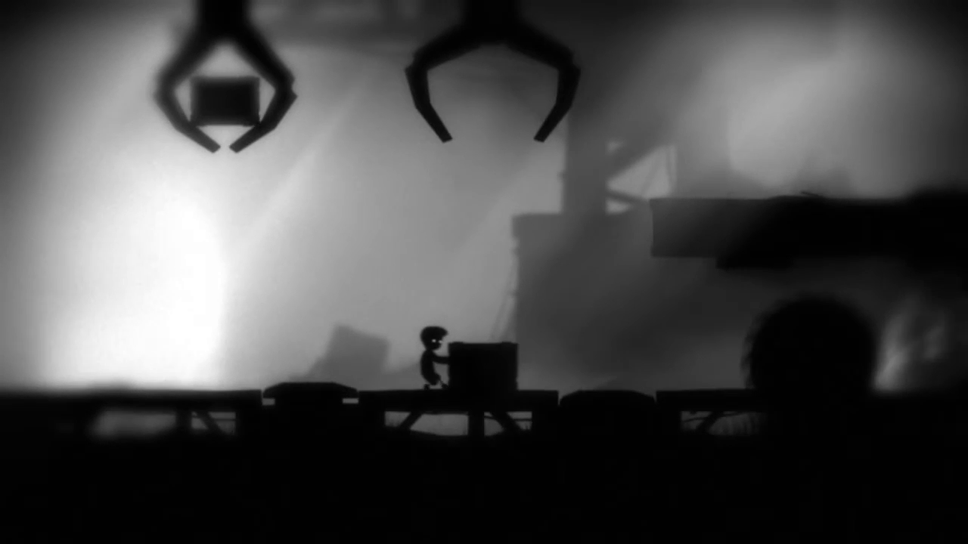
pyautogui.hotkey('ctrl', 'Left')
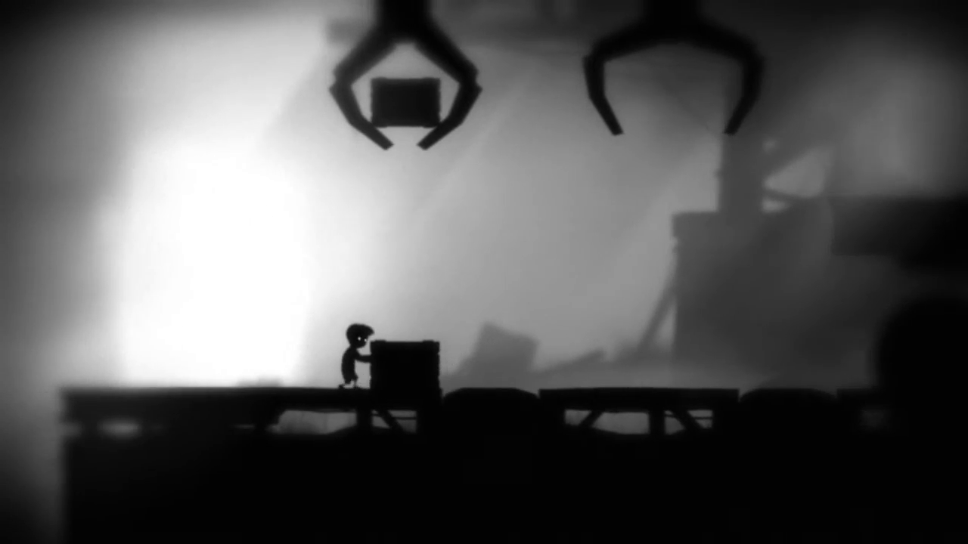
pyautogui.hotkey('ctrl', 'Left')
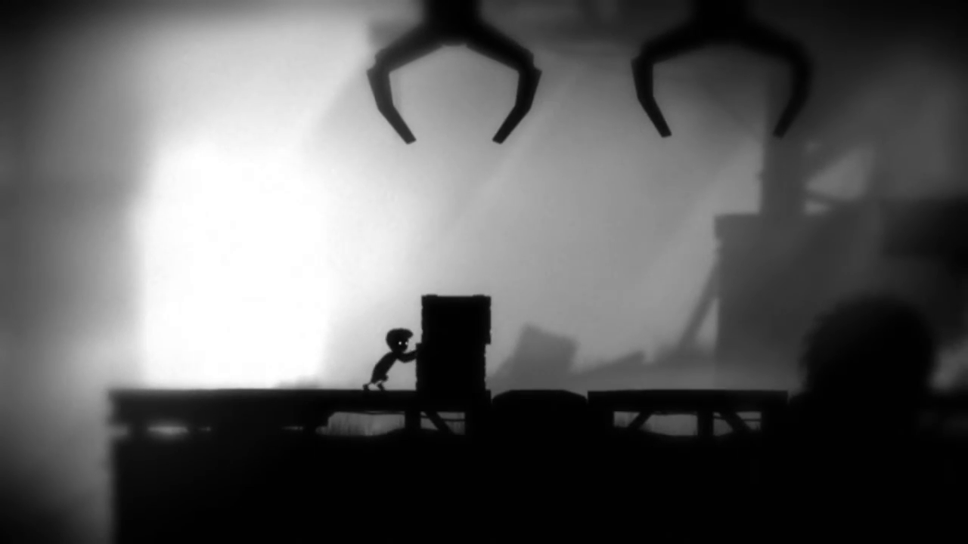
pyautogui.press('Right')
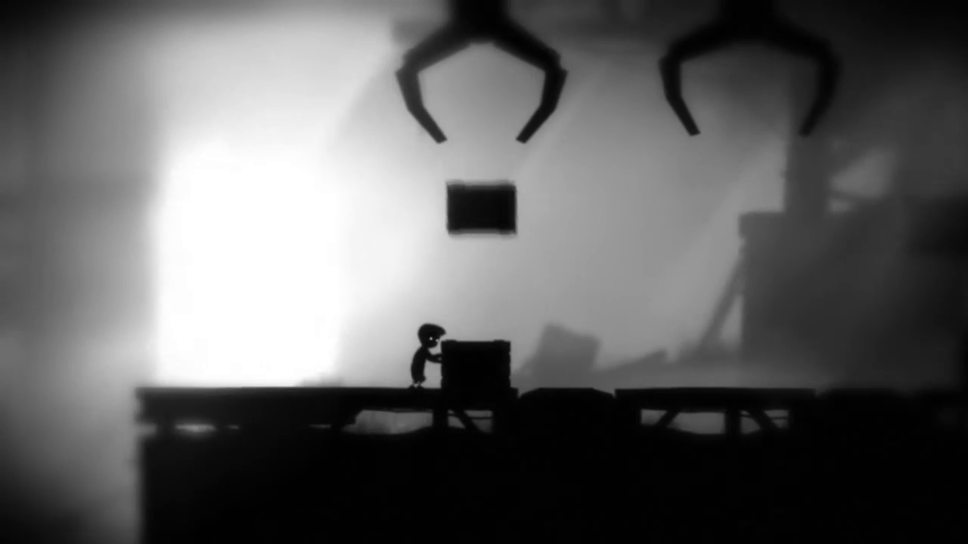
# - Push the crate right, climb the stacked crates, and jump onto the higher right platform
pyautogui.press('Right')
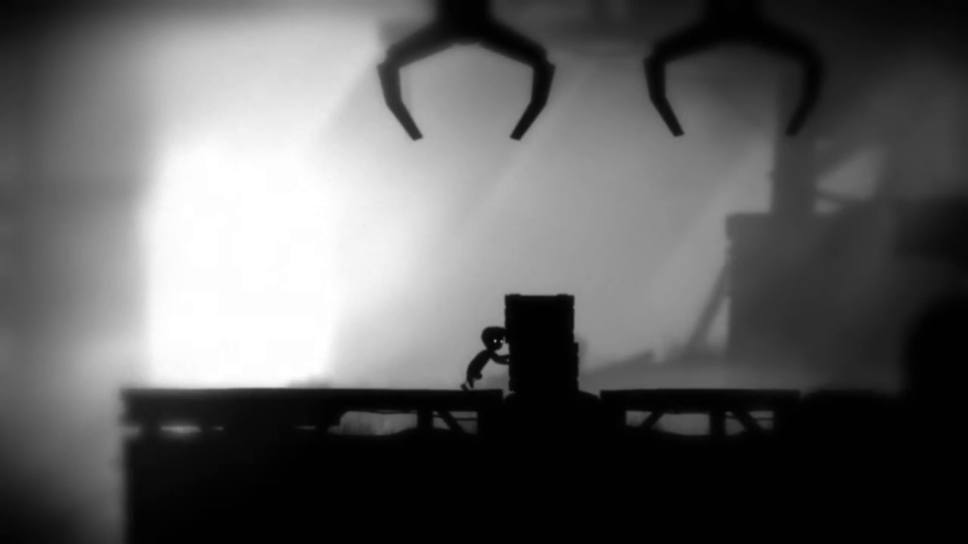
pyautogui.press('Right')
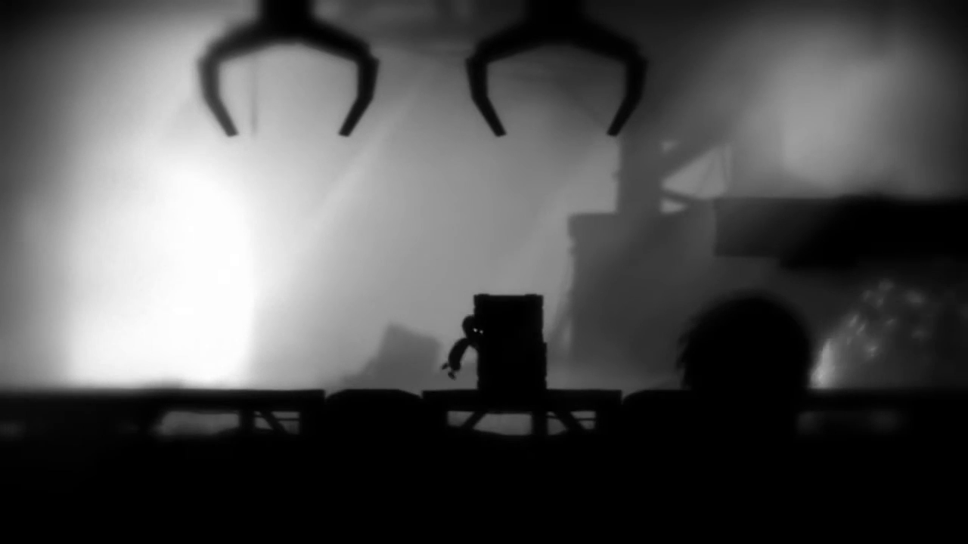
pyautogui.press('Up')
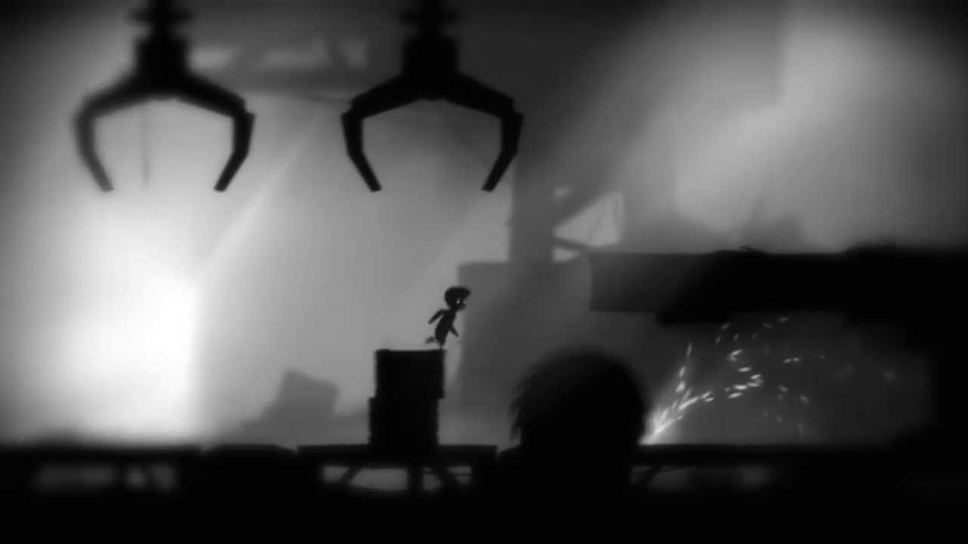
pyautogui.press('Right')
pyautogui.press('Up')
pyautogui.press('Right')
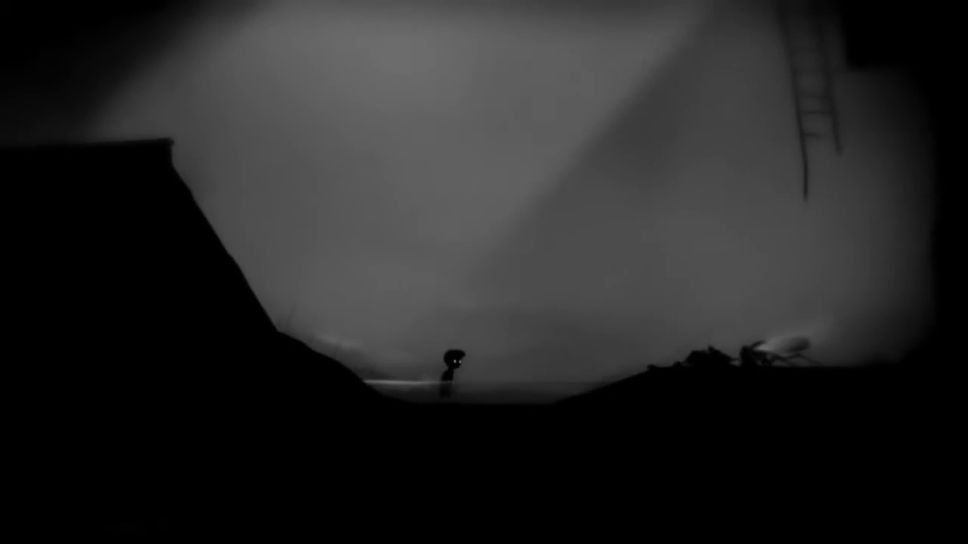
# - Walk the boy right across the dark ground to the tower, then jump back left
pyautogui.press('Right')
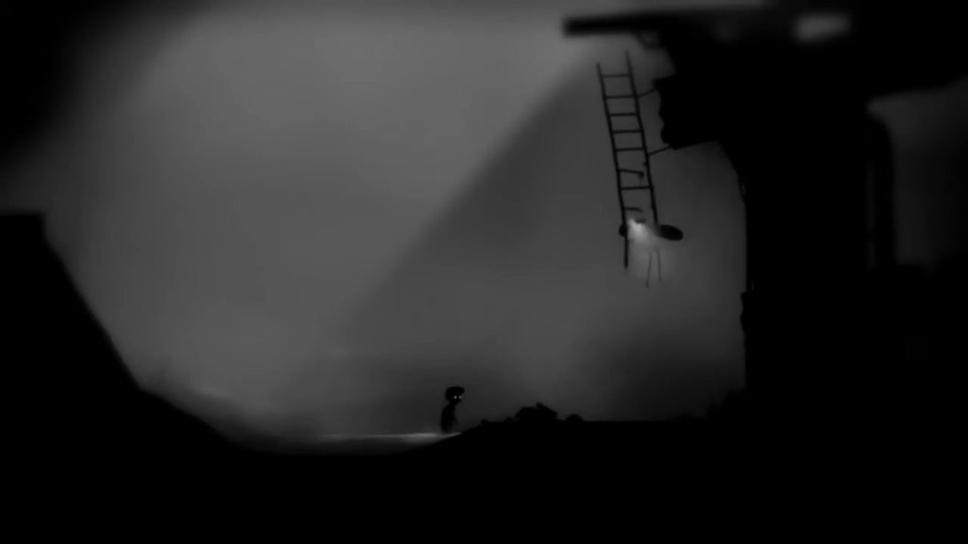
pyautogui.press('Right')
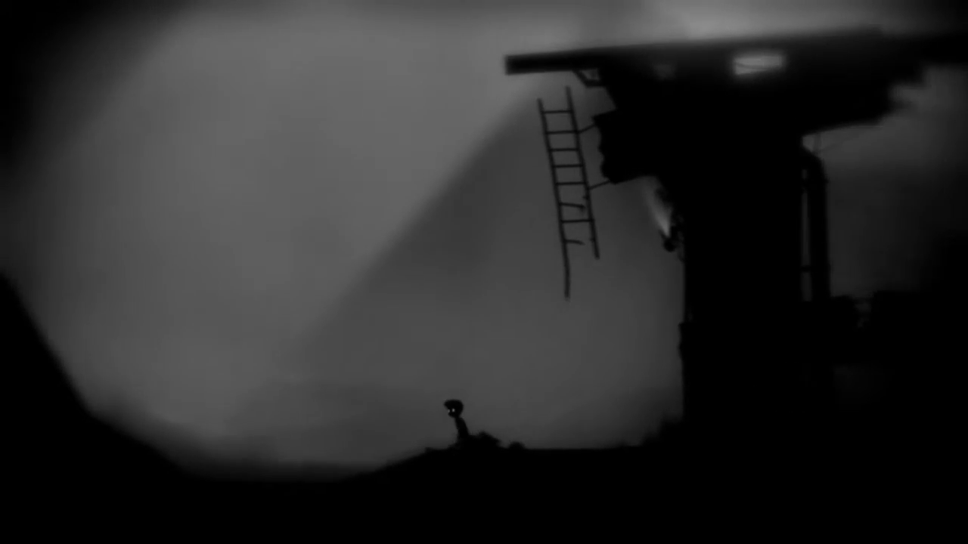
pyautogui.press('Up')
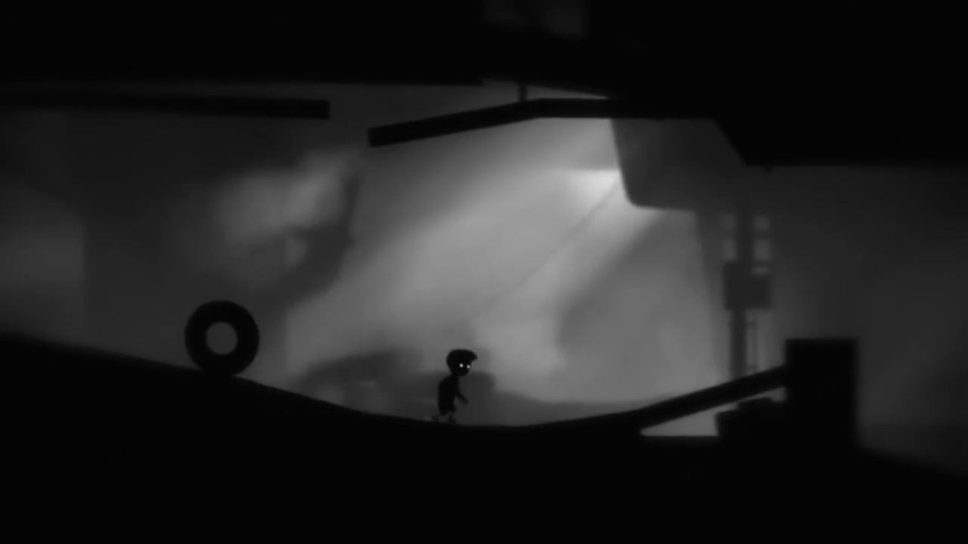
# - Climb to the raised platform, pull the first crate left, and drop off the left edge
pyautogui.press('Up')
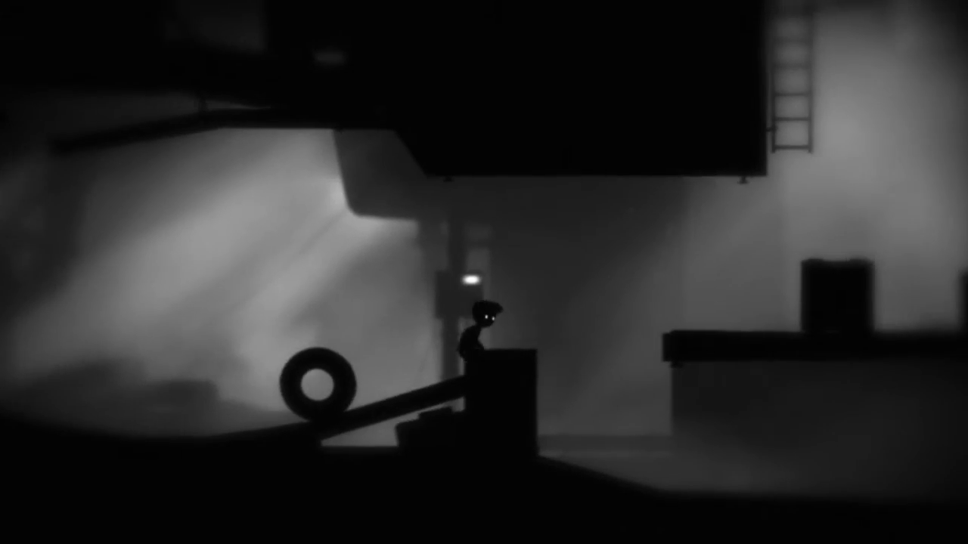
pyautogui.press('Up')
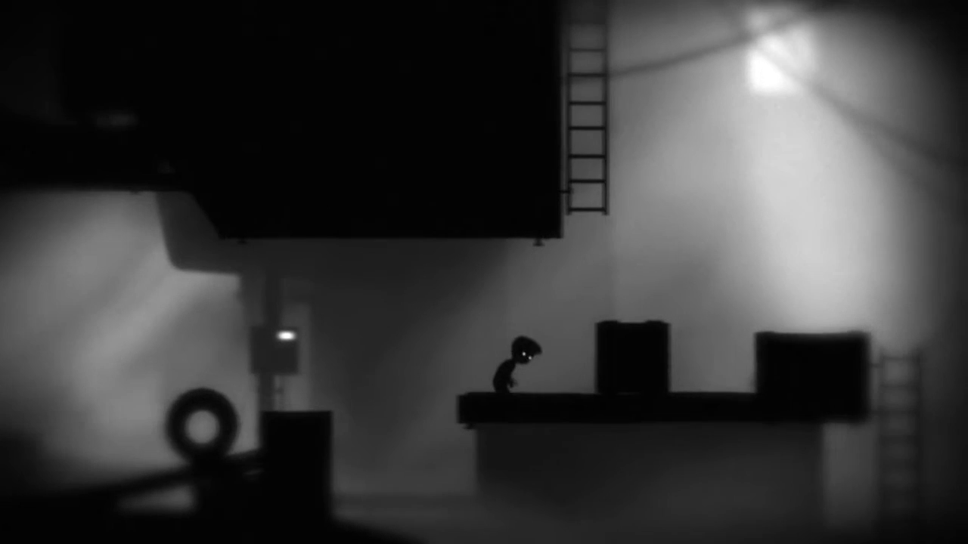
pyautogui.press('Right')
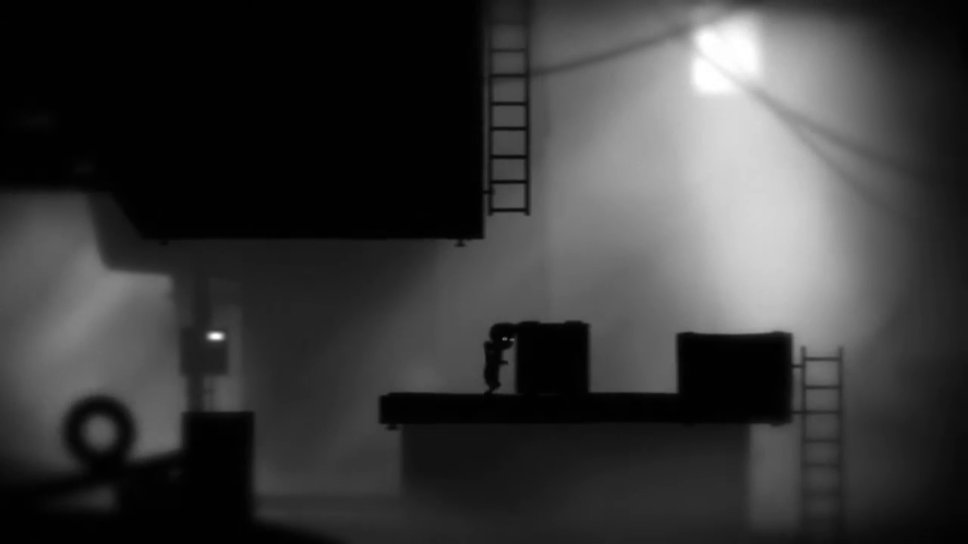
pyautogui.hotkey('ctrl', 'Left')
pyautogui.press('Left')
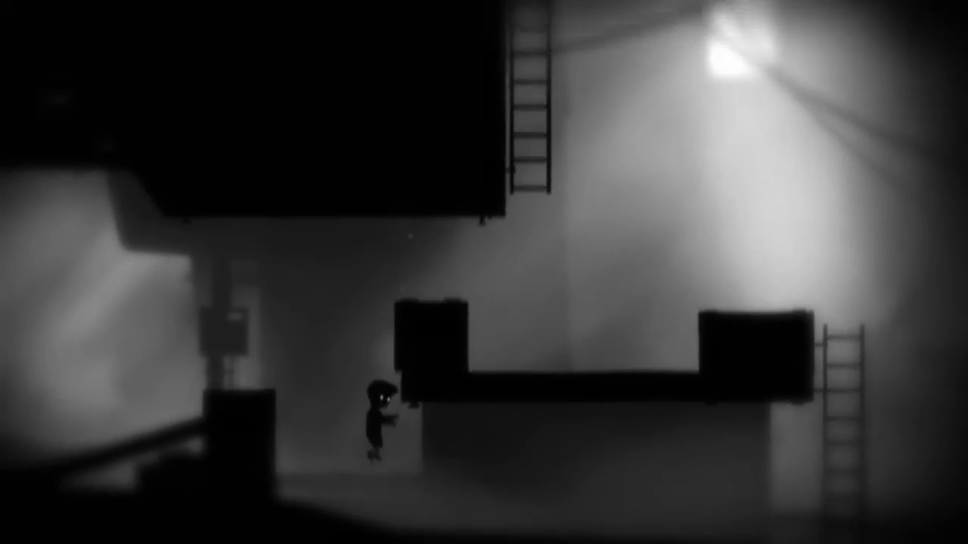
# - Walk right under the platform, climb back up, push the crate off, and run onto the other crate
pyautogui.press('Right')
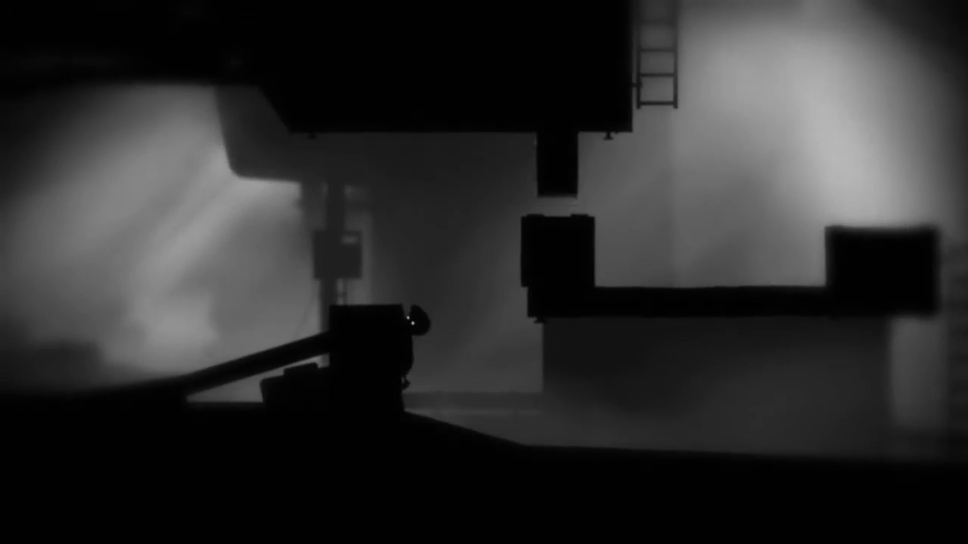
pyautogui.press('Right')
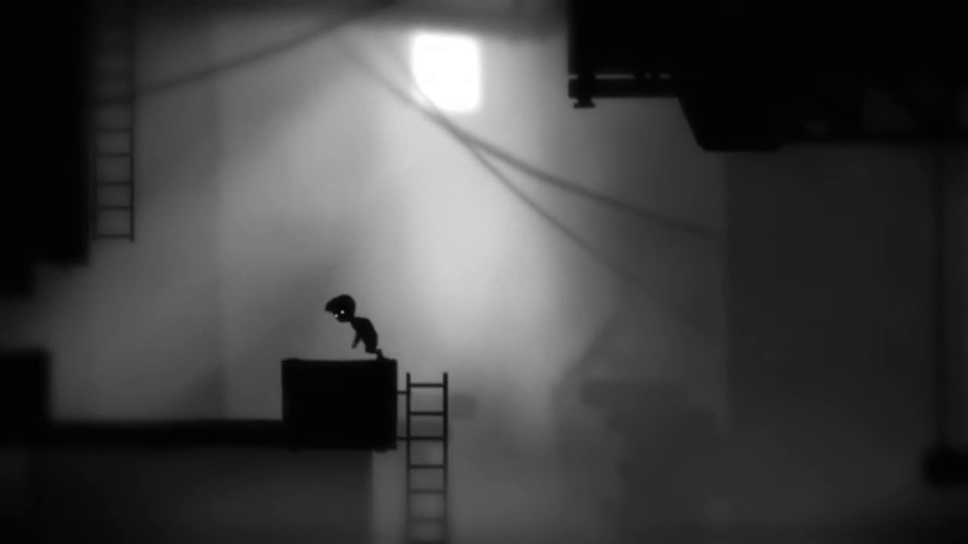
pyautogui.press('Left')
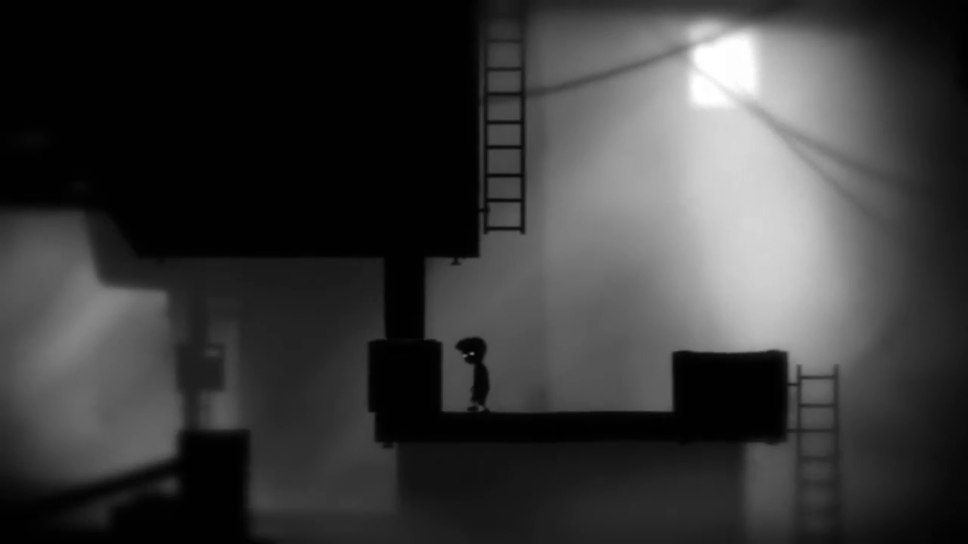
pyautogui.press('Left')
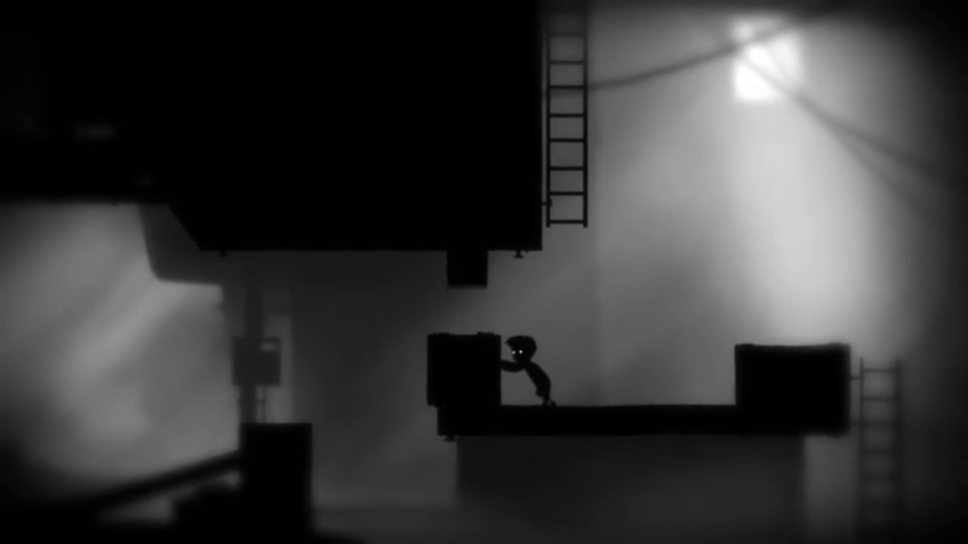
pyautogui.press('Left')
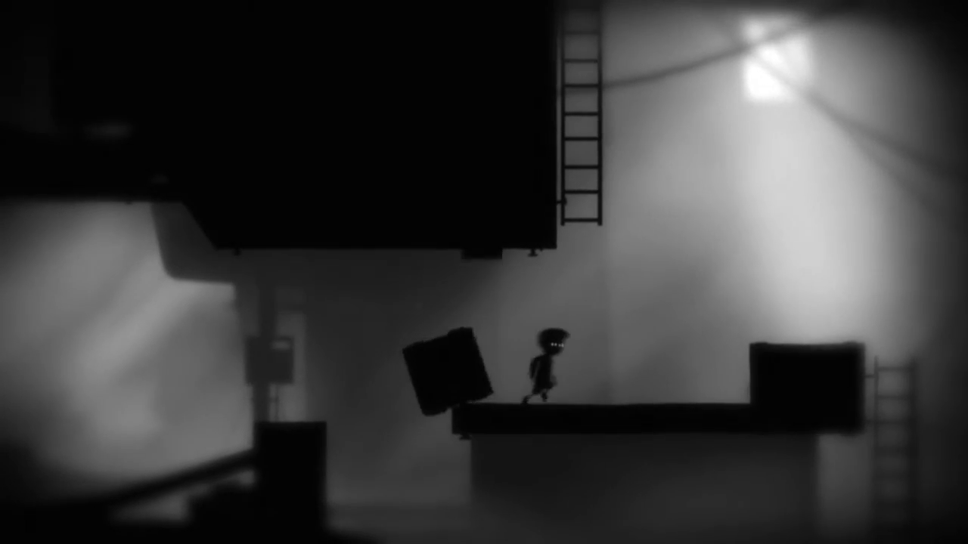
pyautogui.press('Right')
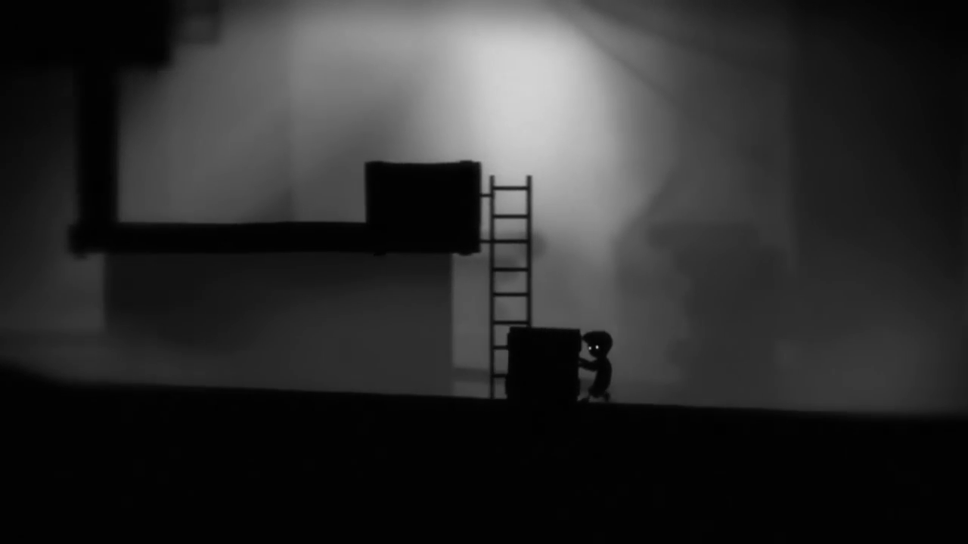
# - Pull the crate right under the hanging pipe, climb it onto the pipe, and reach the lever
pyautogui.hotkey('ctrl', 'Right')
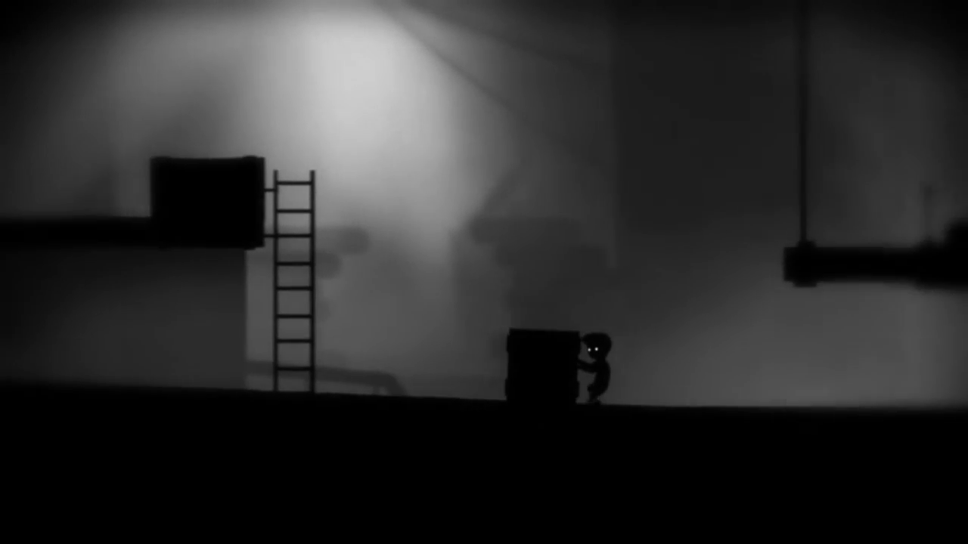
pyautogui.hotkey('ctrl', 'Right')
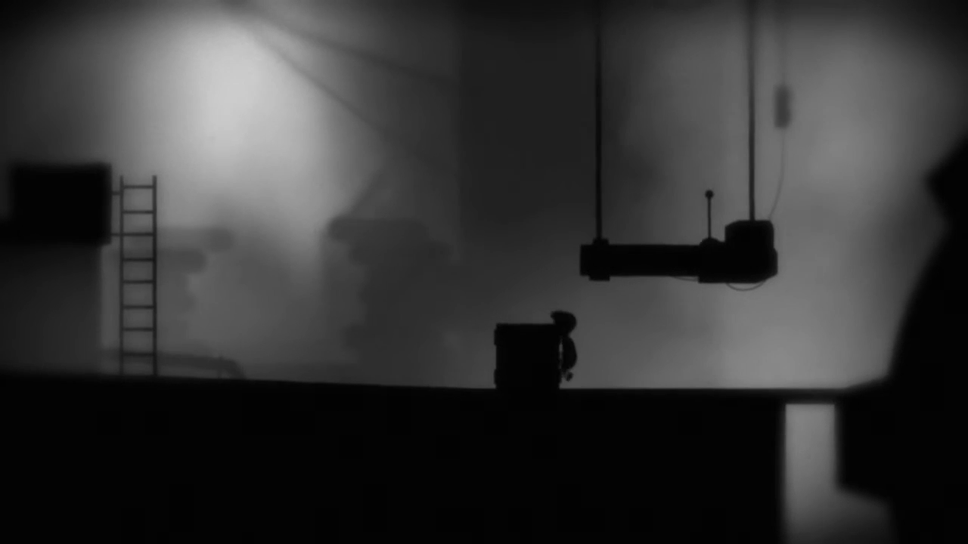
pyautogui.press('Up')
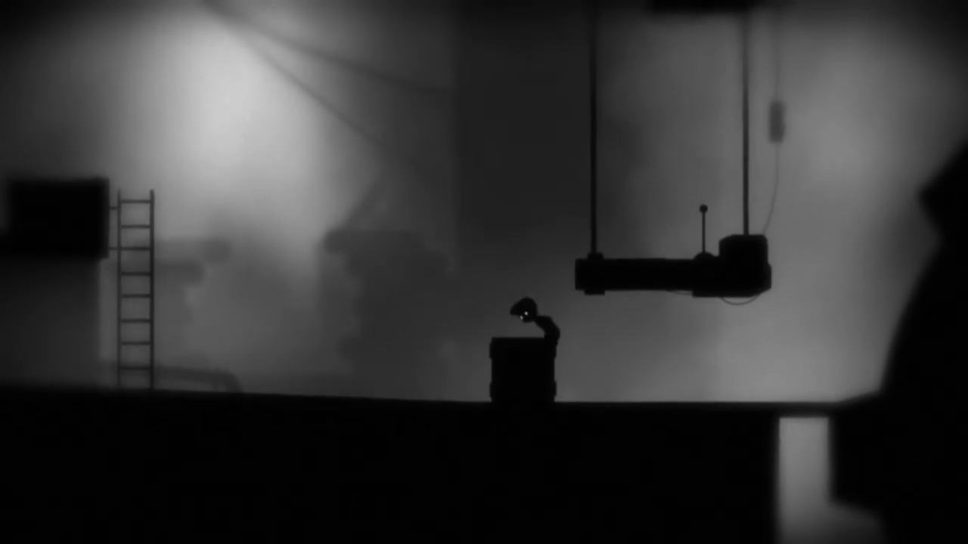
pyautogui.press('Right')
pyautogui.press('Up')
pyautogui.press('Up')
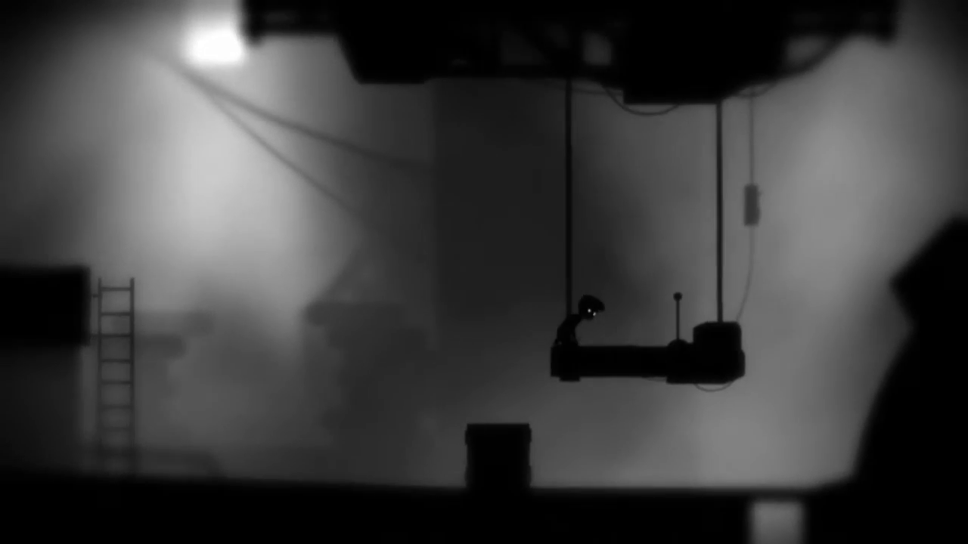
pyautogui.press('Right')
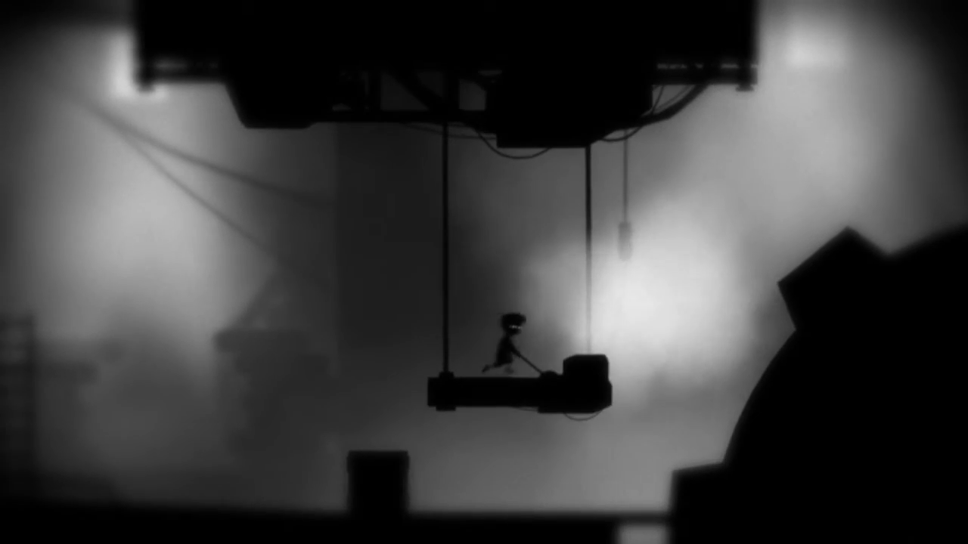
# - Jump from the hanging pipe onto the big gear
pyautogui.press('Right')
pyautogui.press('Up')
pyautogui.press('Right')
pyautogui.press('Up')
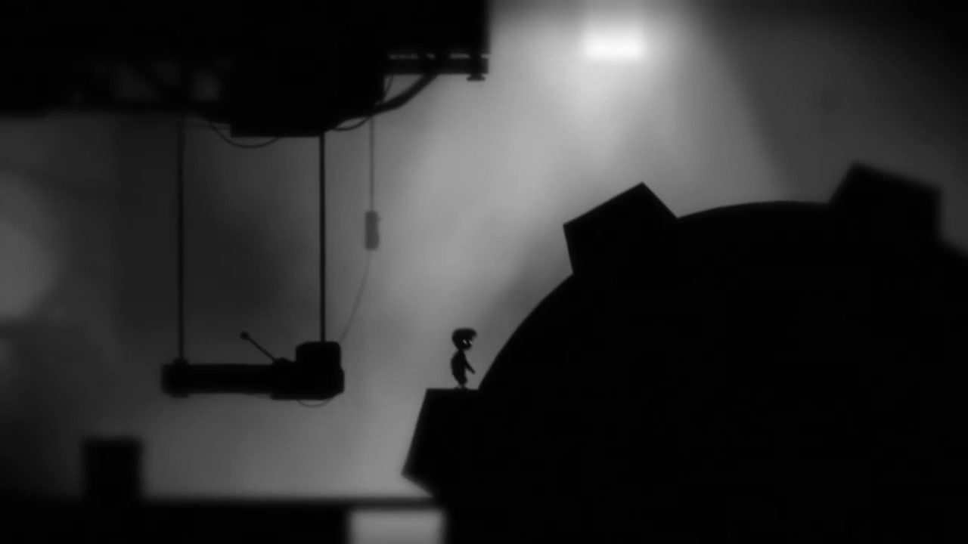
# - Walk up over the gear's top tooth and jump onto the beam
pyautogui.press('Right')
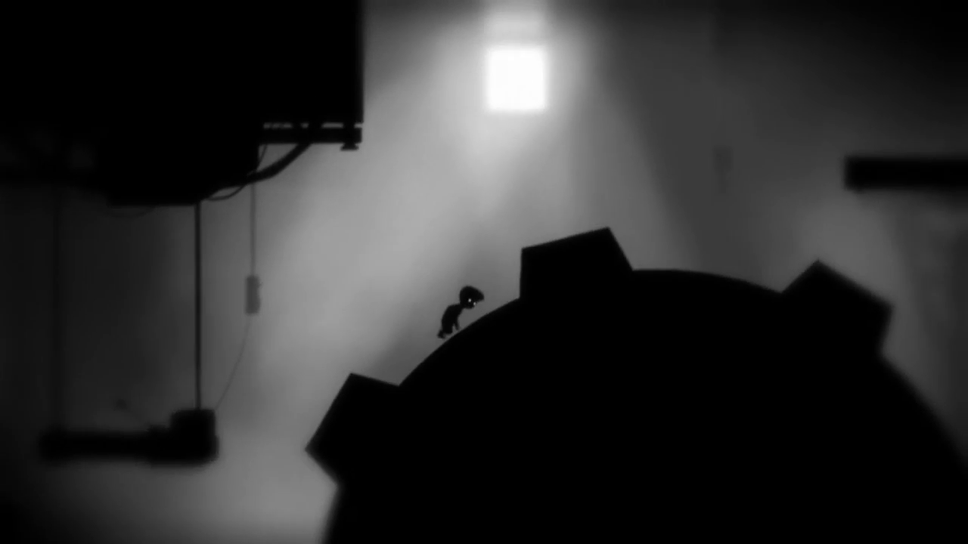
pyautogui.press('Right')
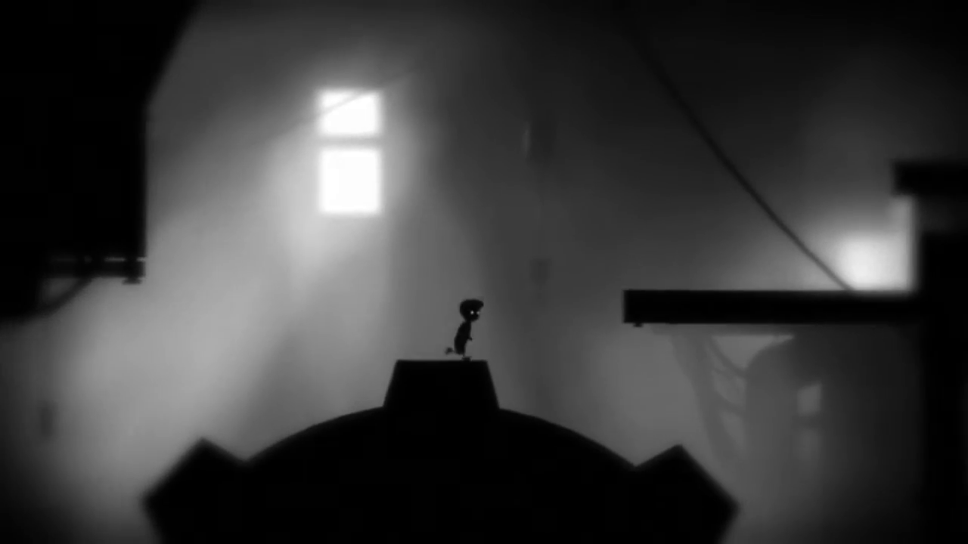
pyautogui.press('Right')
pyautogui.press('Up')
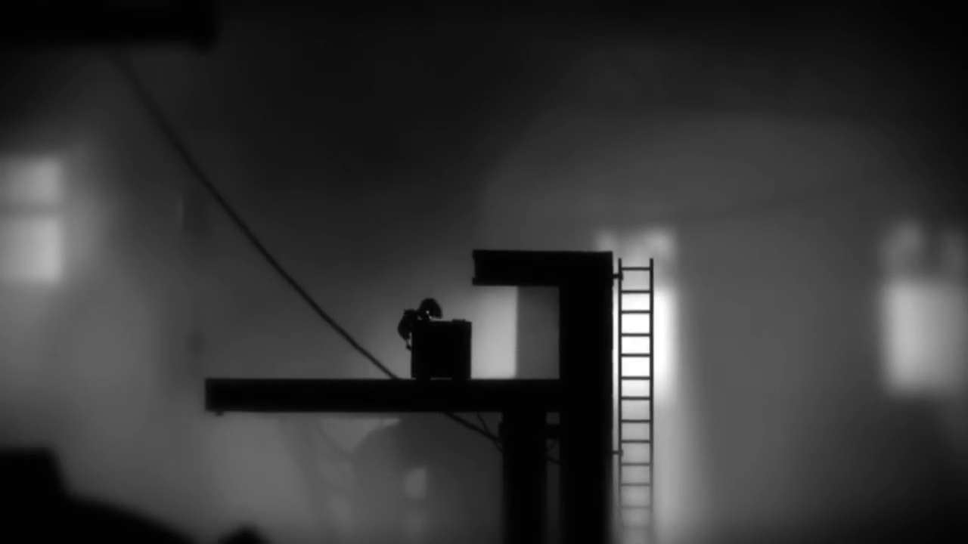
# - Walk to the platform edge and climb down the ladder
pyautogui.press('Right')
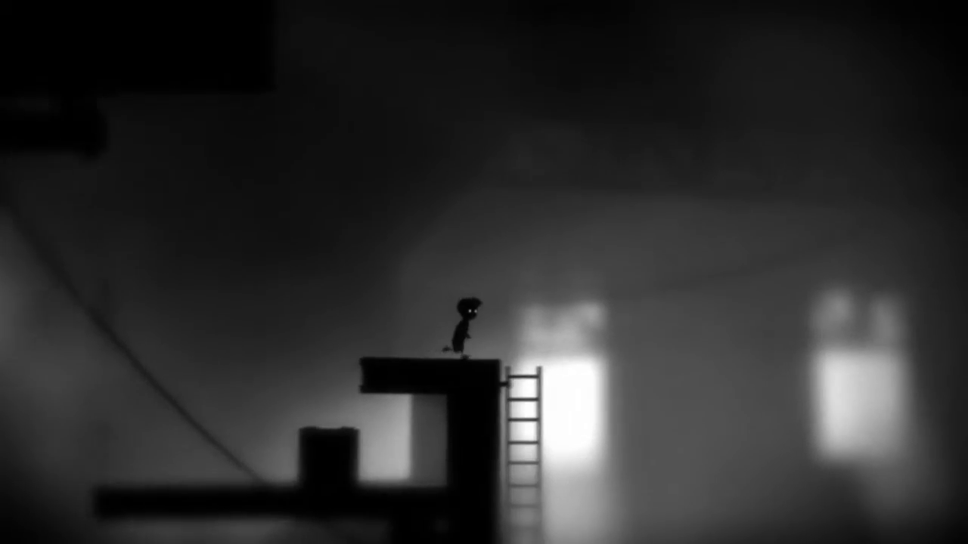
pyautogui.press('Down')
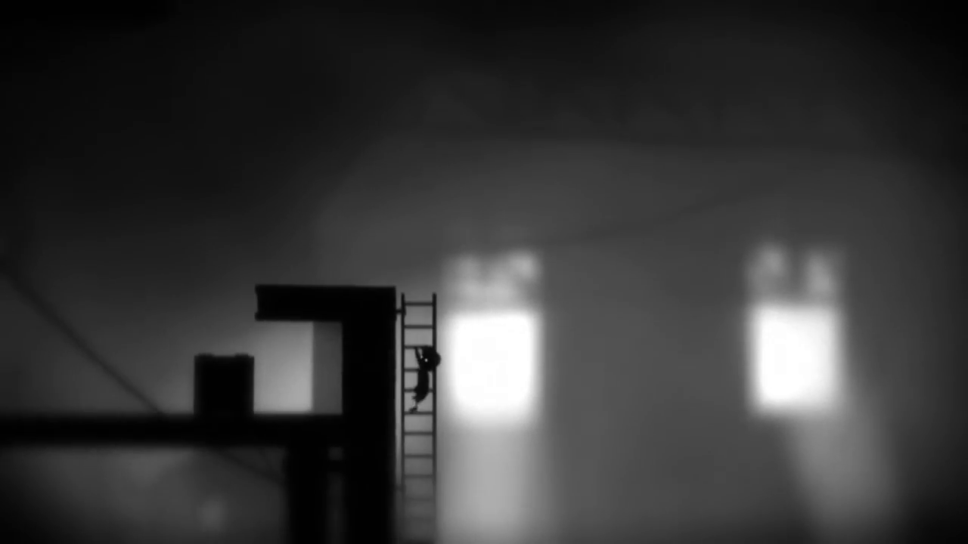
pyautogui.press('Down')
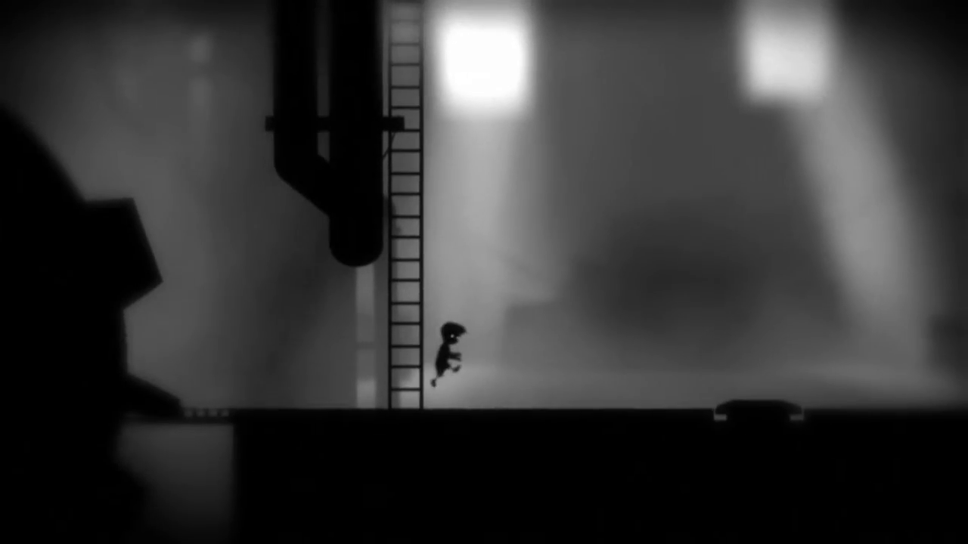
# - Step off the ladder and walk right onto the floor plate
pyautogui.press('Right')
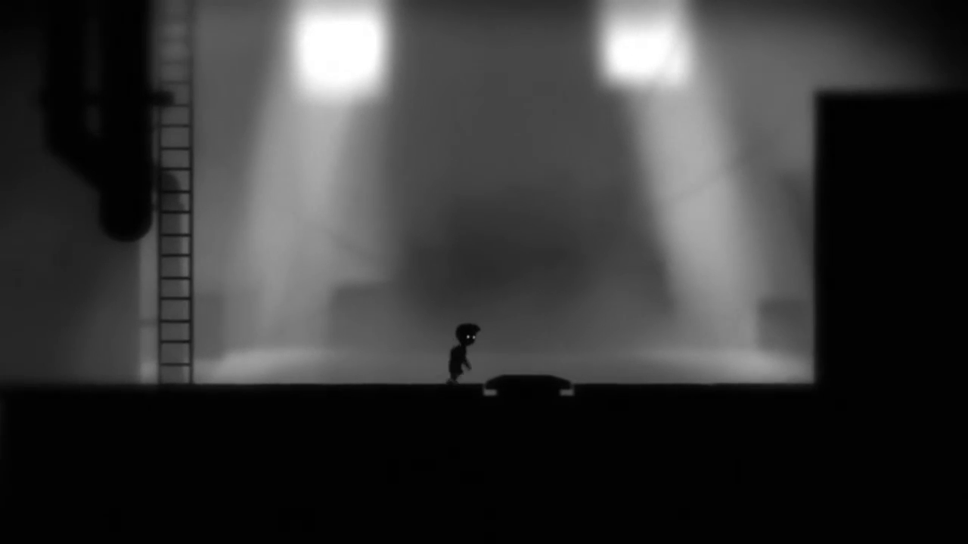
pyautogui.press('Right')
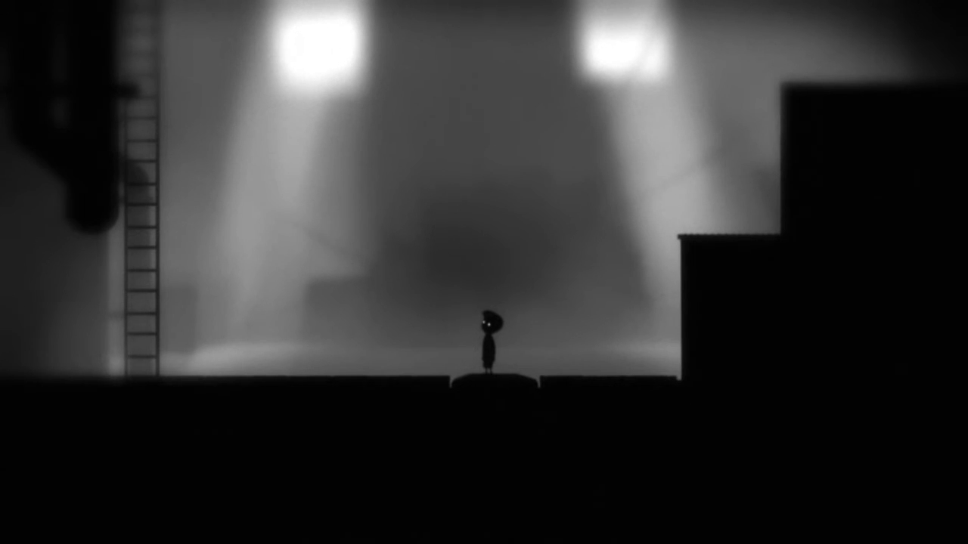
# - Leave the floor pad, run left to the ladder, and climb toward its top
pyautogui.press('Right')
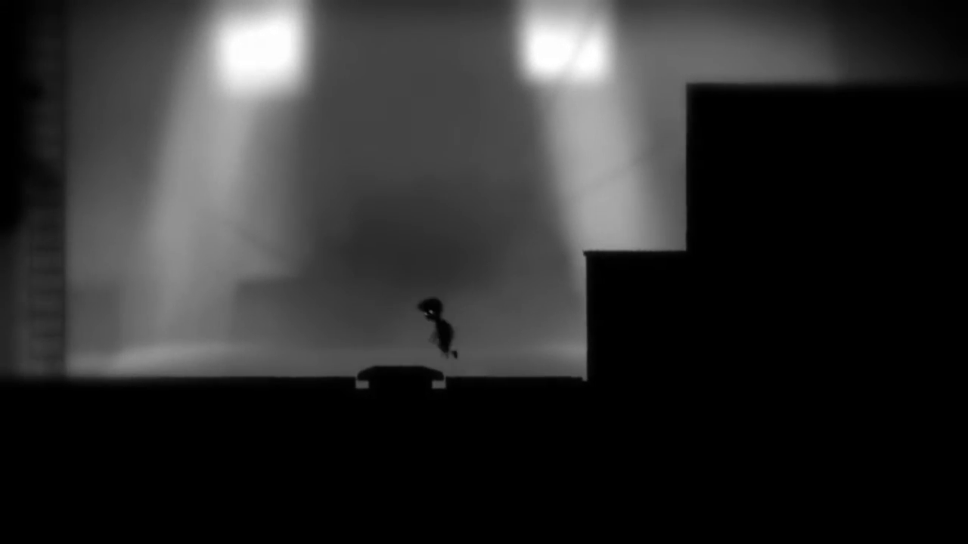
pyautogui.press('Left')
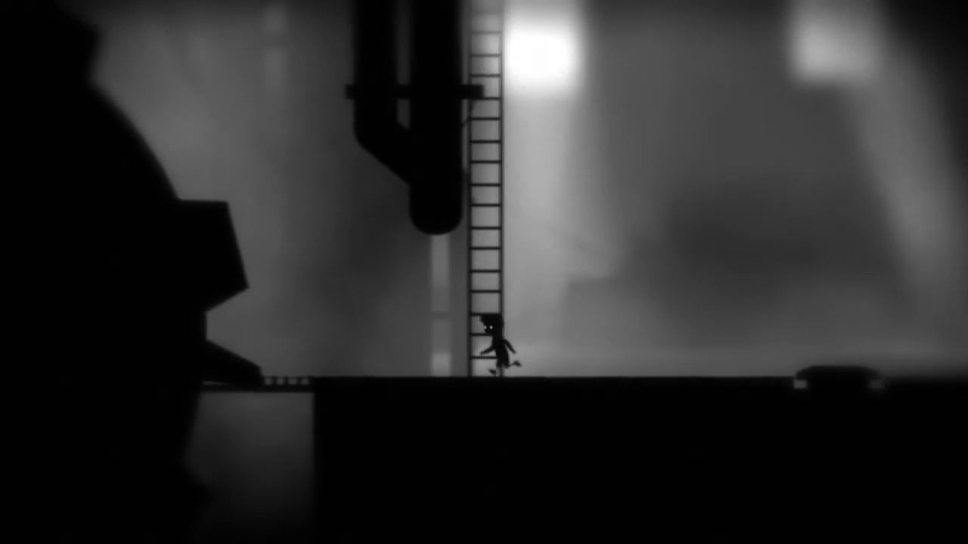
pyautogui.press('Up')
pyautogui.press('Up')
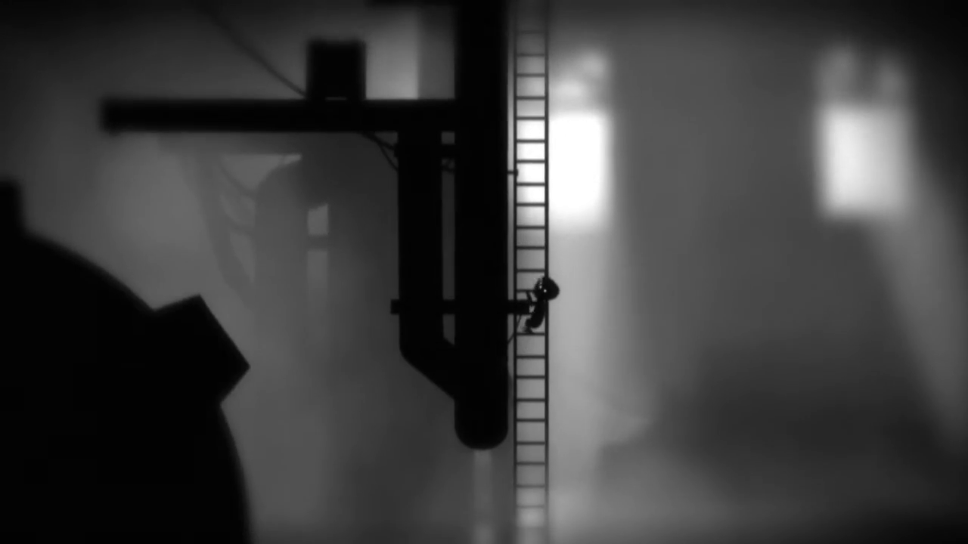
pyautogui.press('Up')
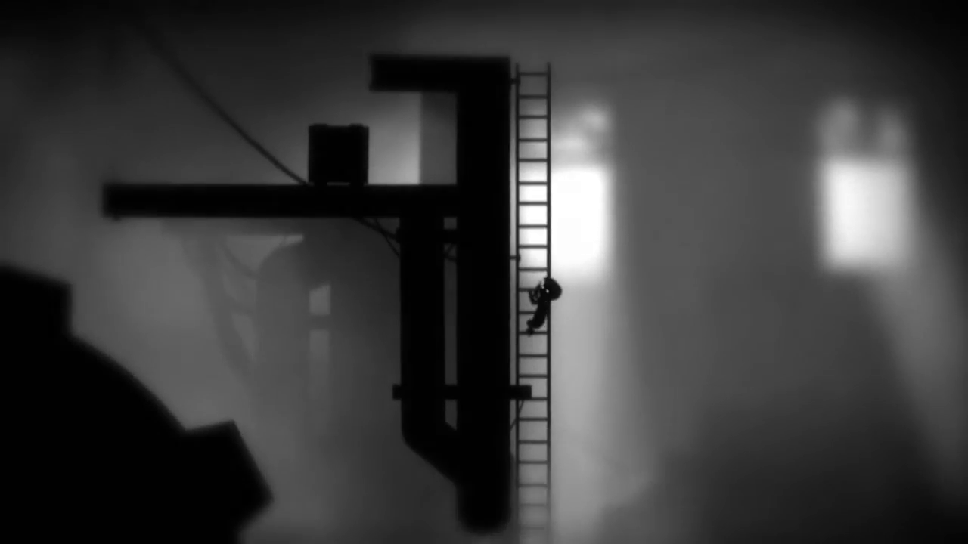
pyautogui.press('Up')
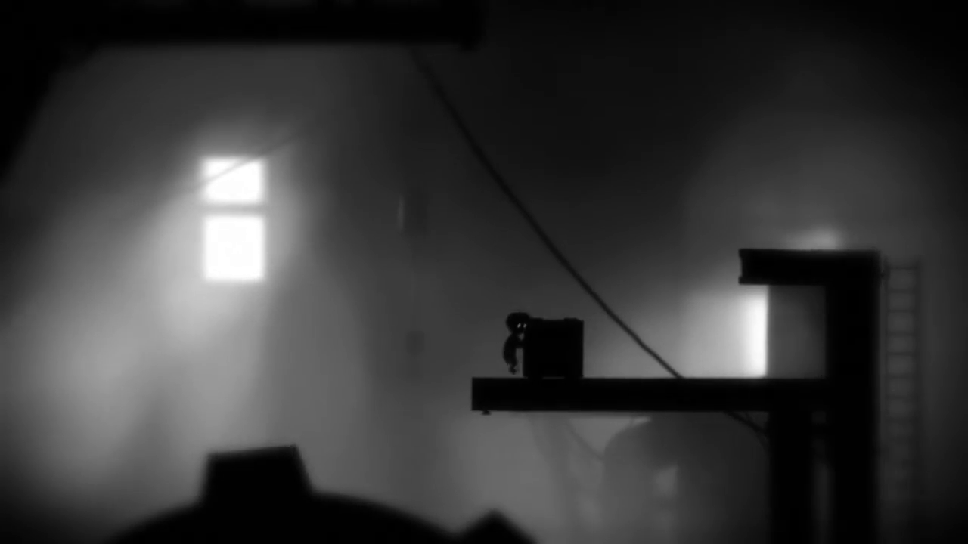
# - Shove the box off the platform's left edge, drop onto the gear, then step onto the box
pyautogui.press('Up')
pyautogui.press('Right')
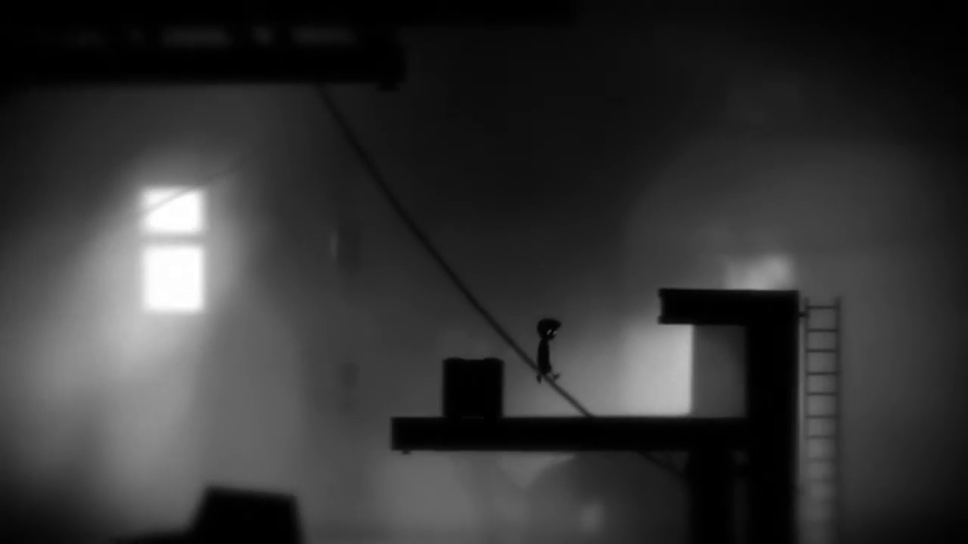
pyautogui.press('Left')
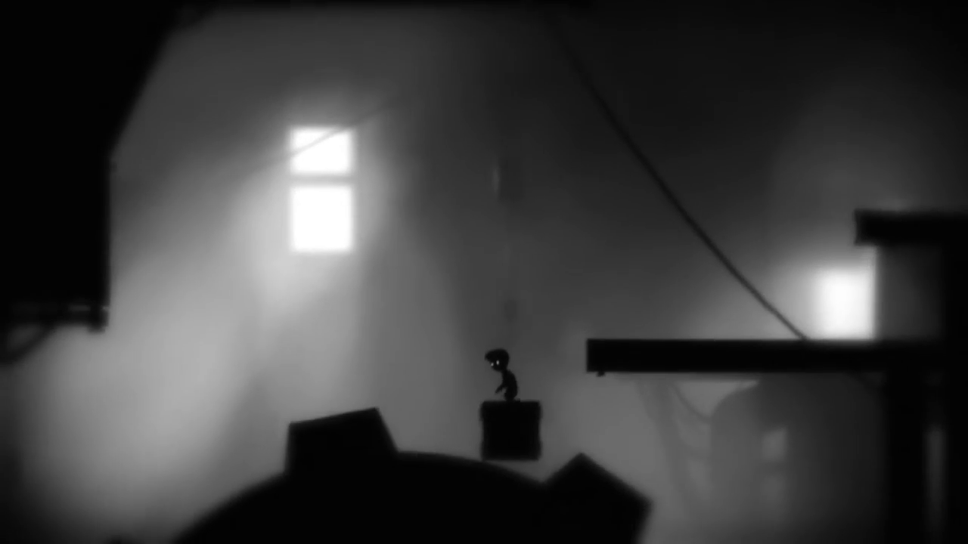
pyautogui.press('Right')
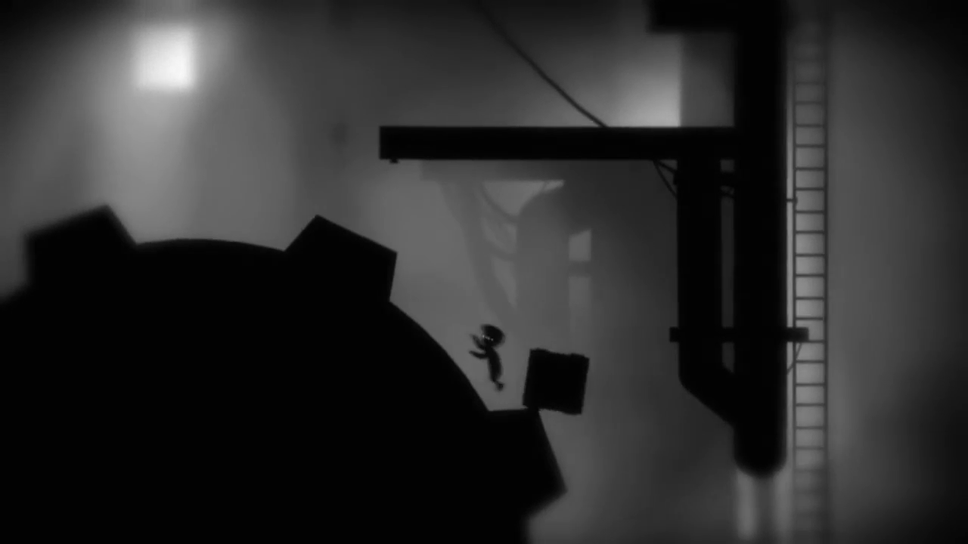
pyautogui.press('Right')
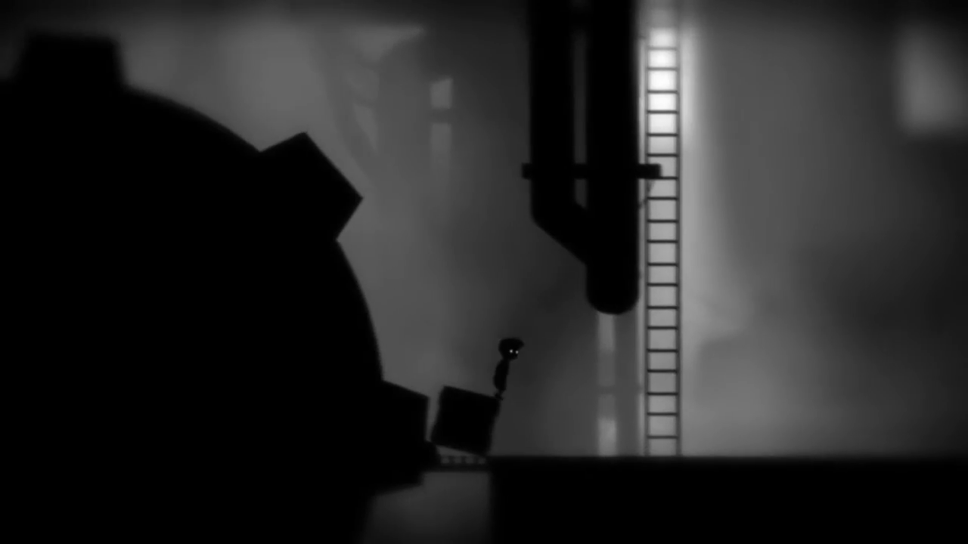
pyautogui.press('Right')
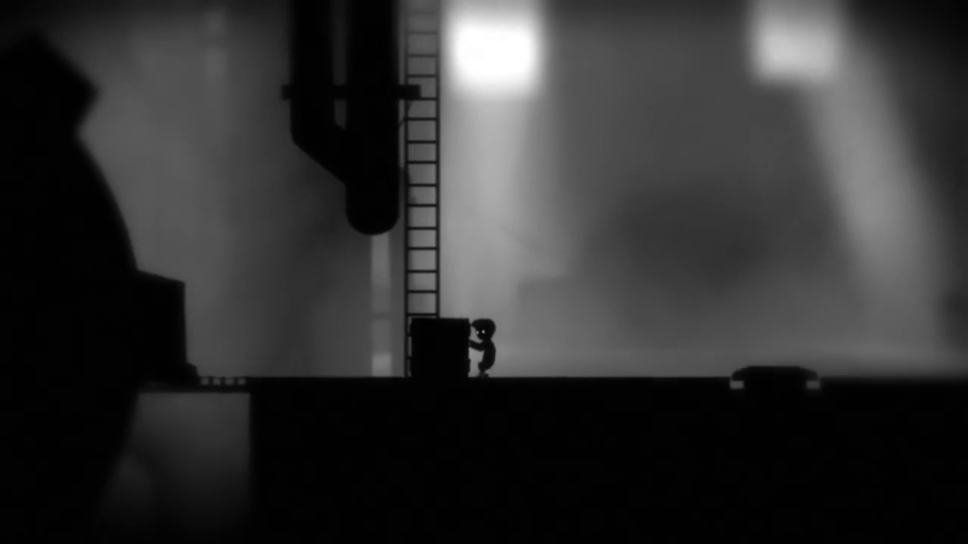
# - Leave the box at the ladder's foot, climb to the high platform, and drop to the beam
pyautogui.press('Up')
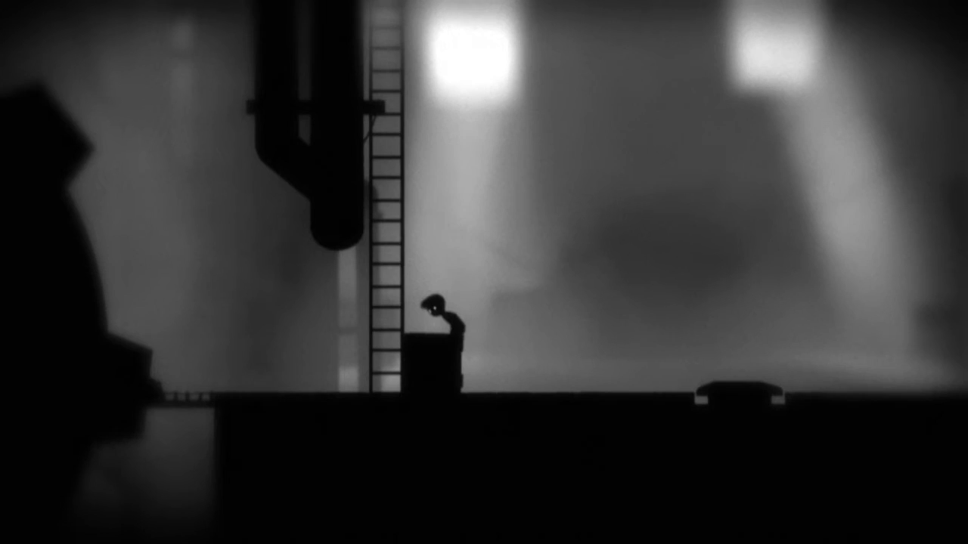
pyautogui.press('Up')
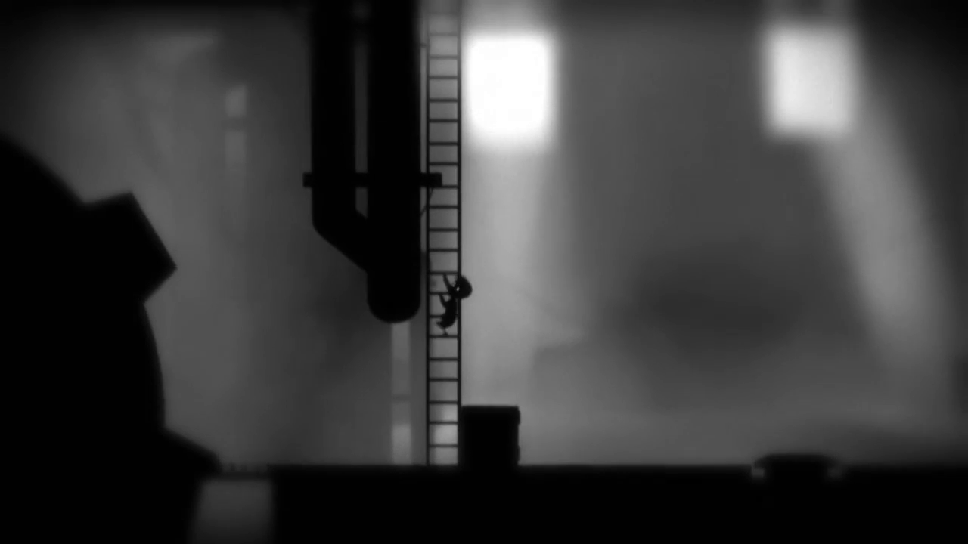
pyautogui.press('Up')
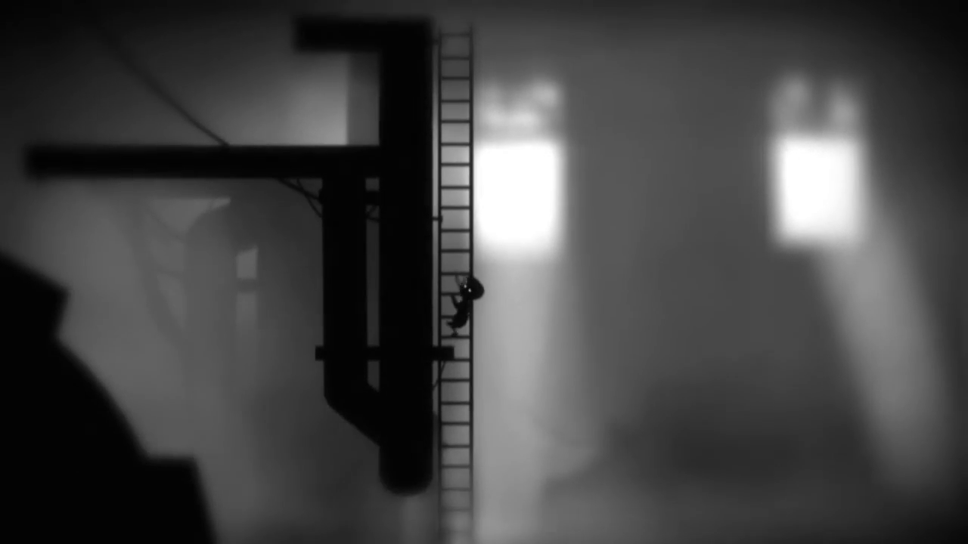
pyautogui.press('Up')
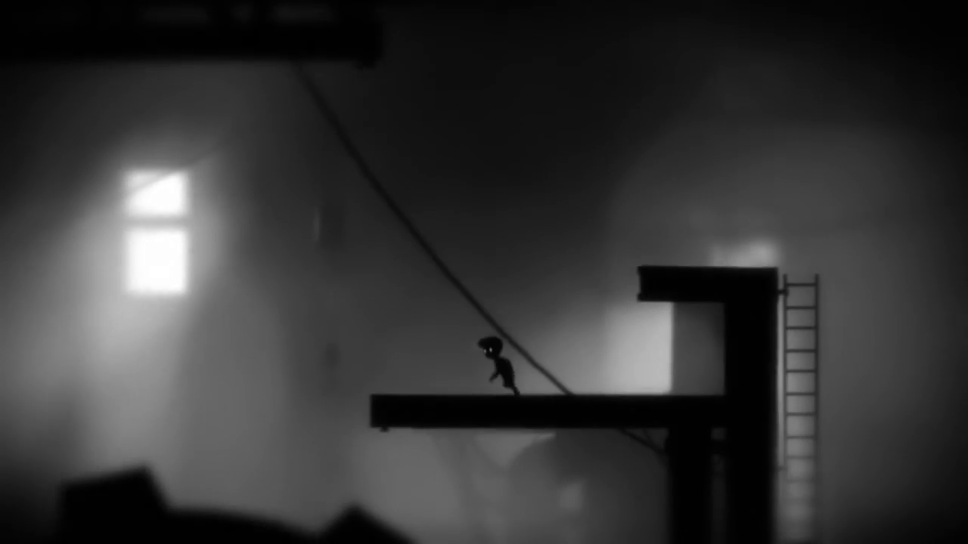
# - Run left off the beam and cross the rotating gear down to a lower ledge
pyautogui.press('Left')
pyautogui.press('Up')
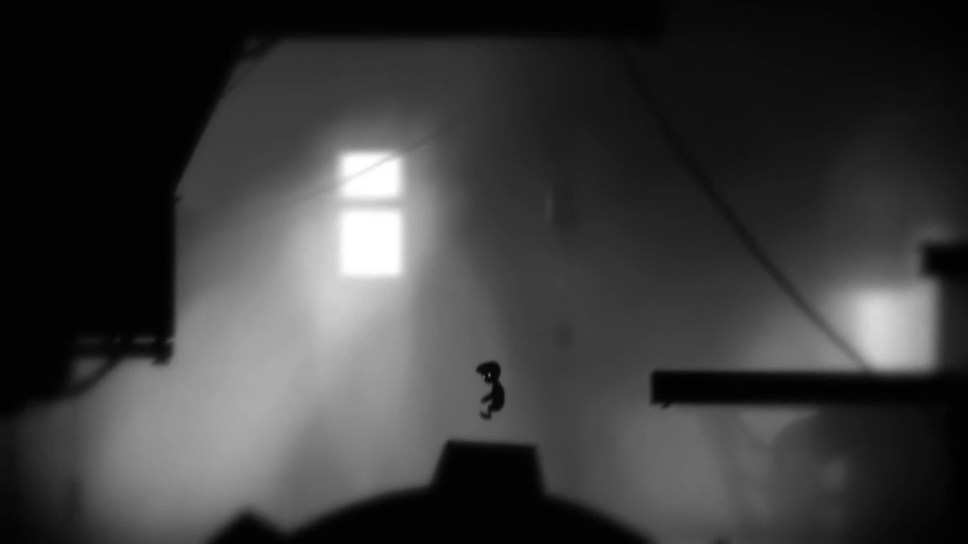
pyautogui.press('Left')
pyautogui.press('Up')
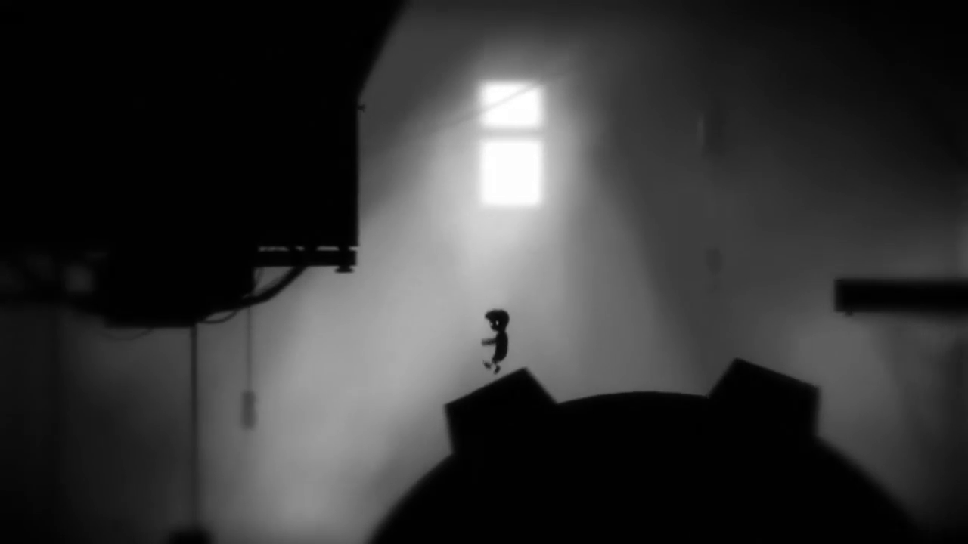
pyautogui.press('Left')
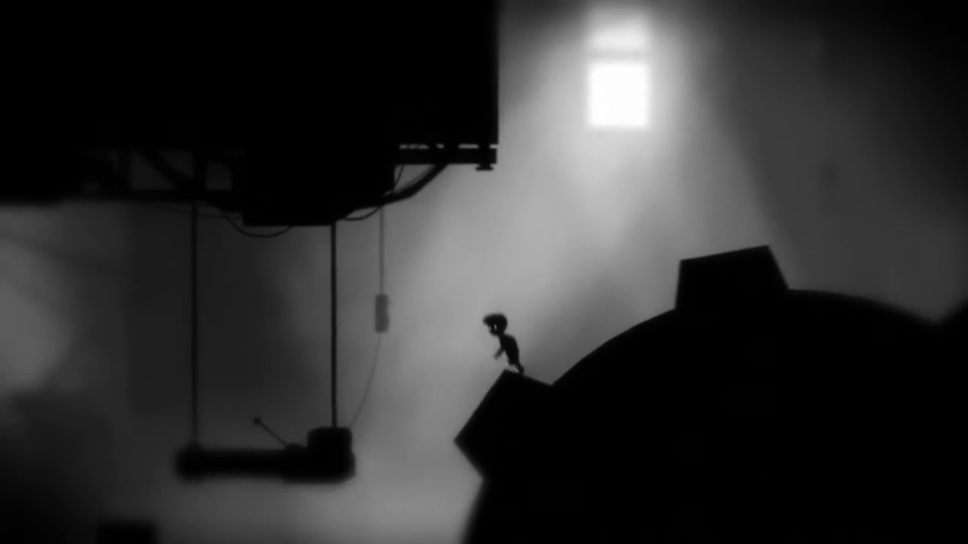
pyautogui.press('Left')
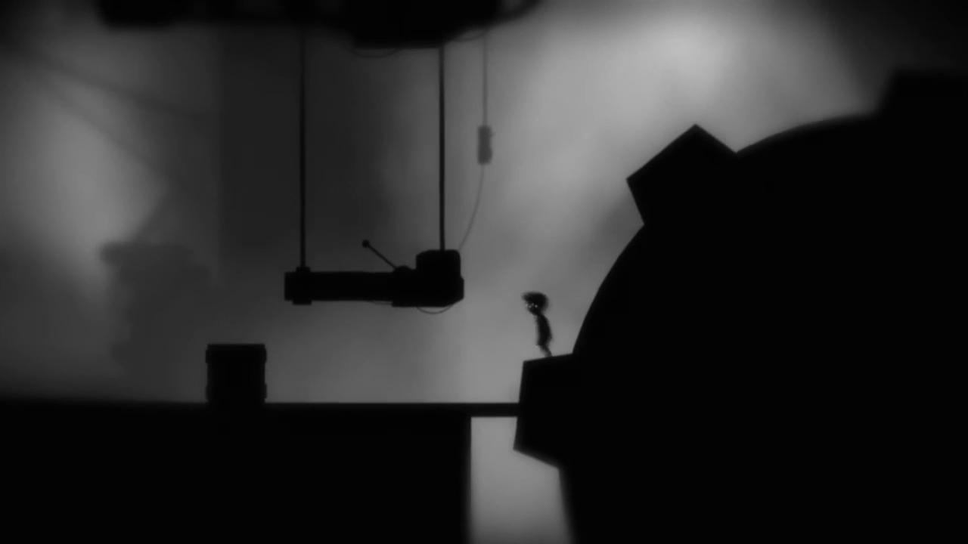
# - Walk to the second box, push it against the turning gear, and jump onto the gear beside it
pyautogui.press('Left')
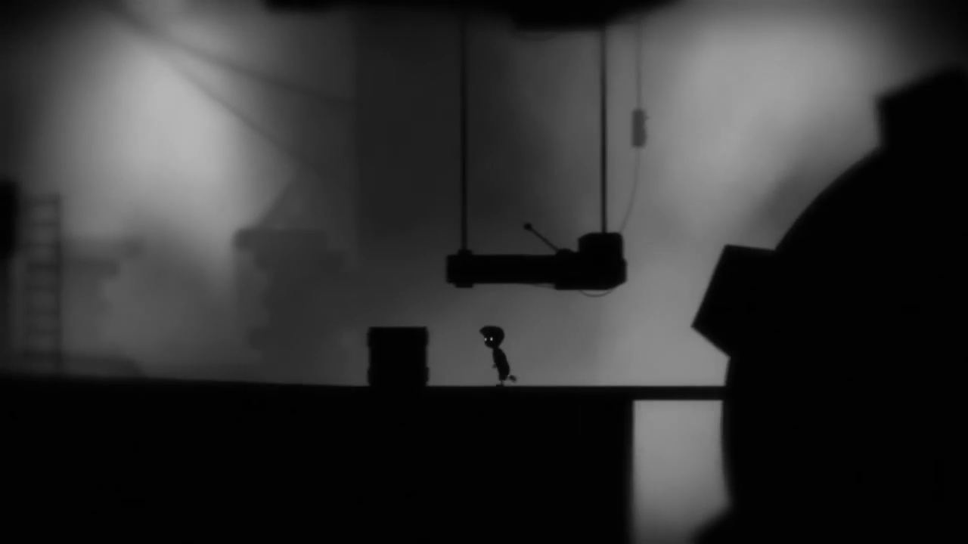
pyautogui.press('Left')
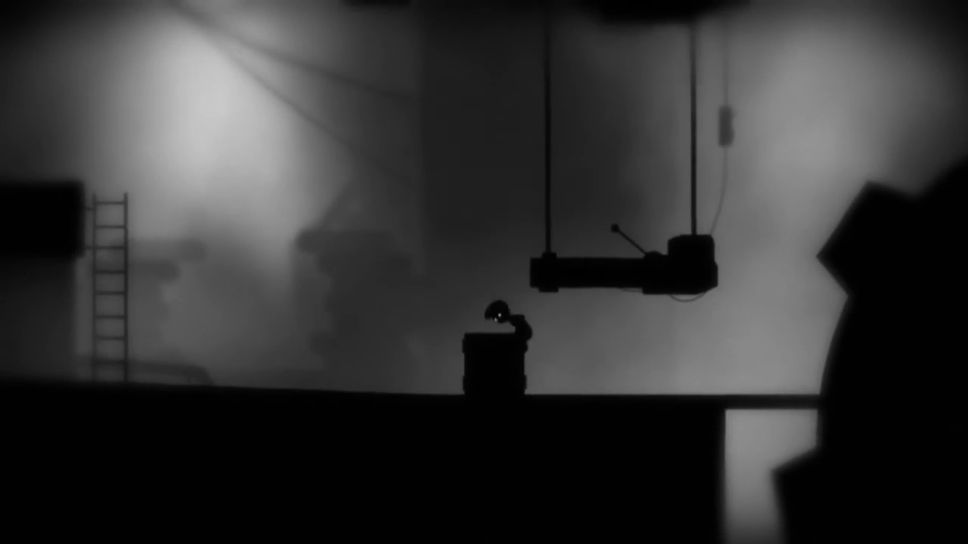
pyautogui.press('Left')
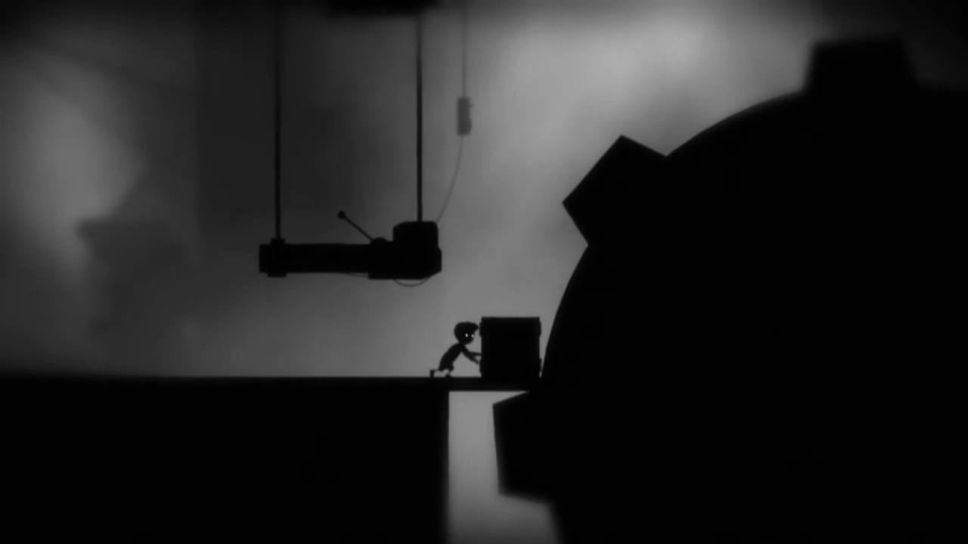
pyautogui.press('Right')
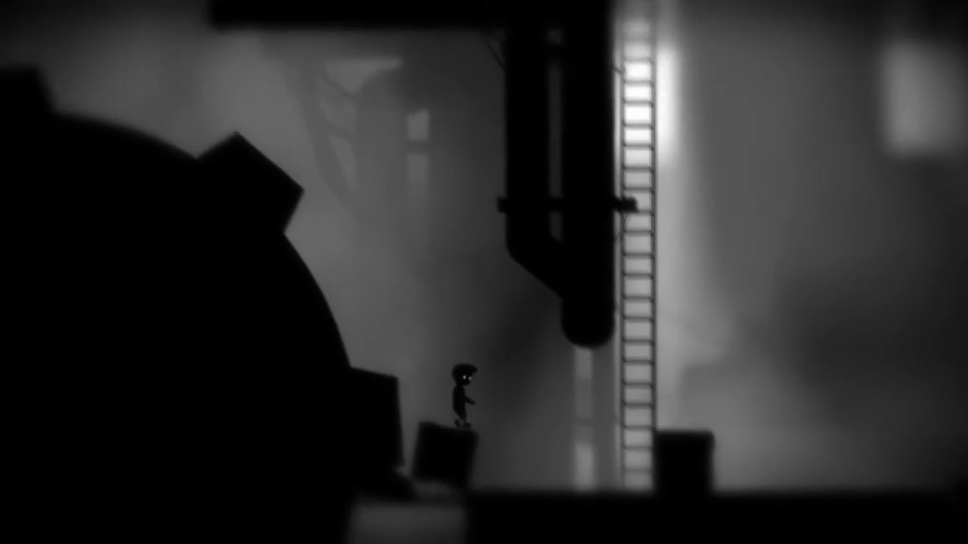
pyautogui.press('Right')
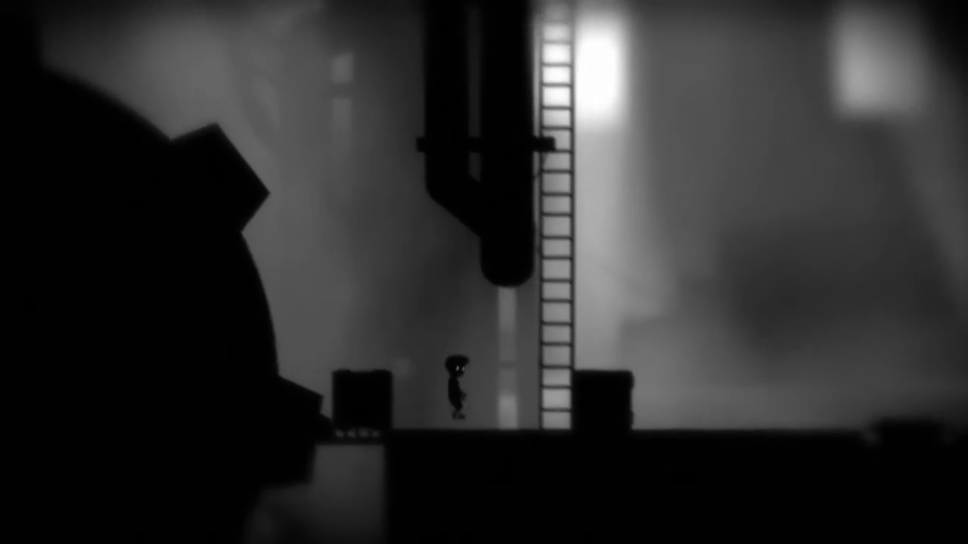
# - Grab the box, push it right past the ladder toward the raised ledge, then head back left
pyautogui.press('Left')
pyautogui.press('ctrl')
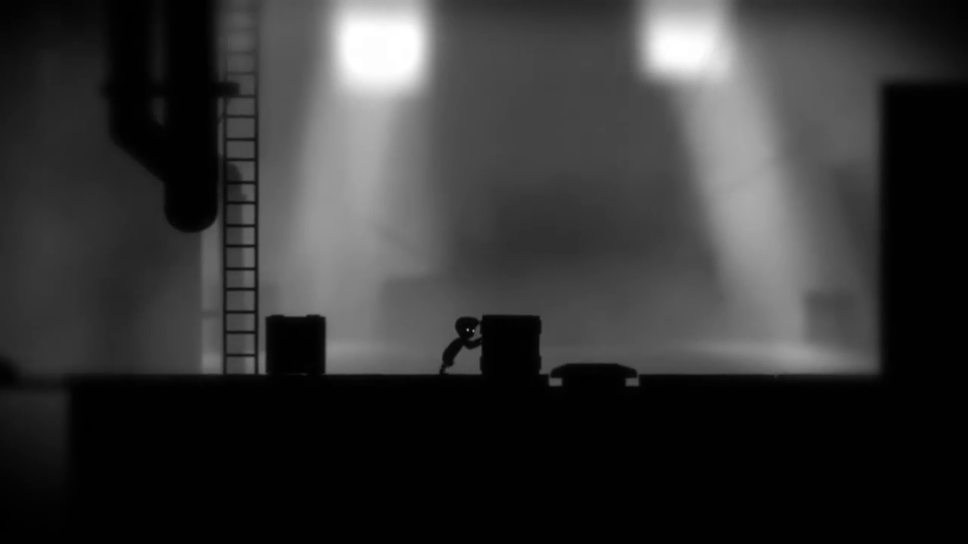
pyautogui.press('Right')
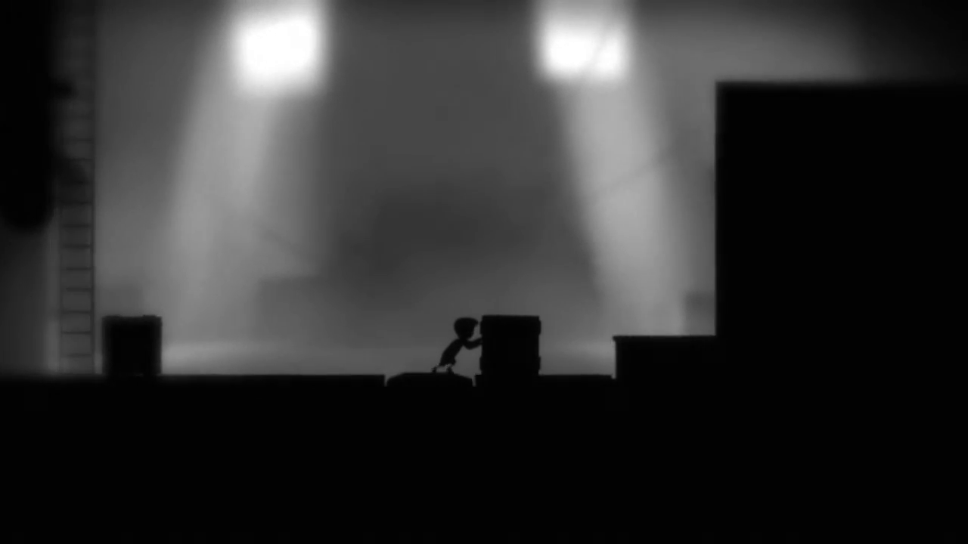
pyautogui.press('Right')
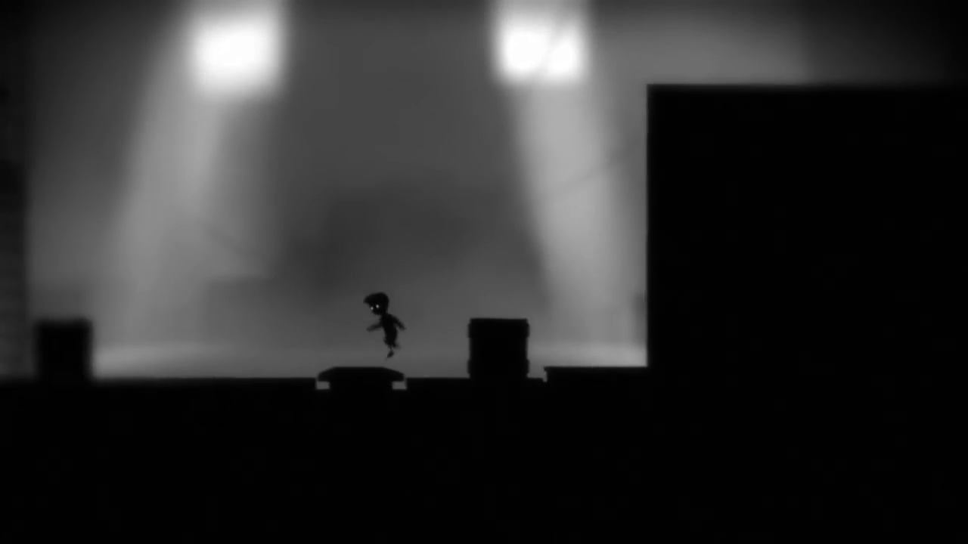
pyautogui.press('Left')
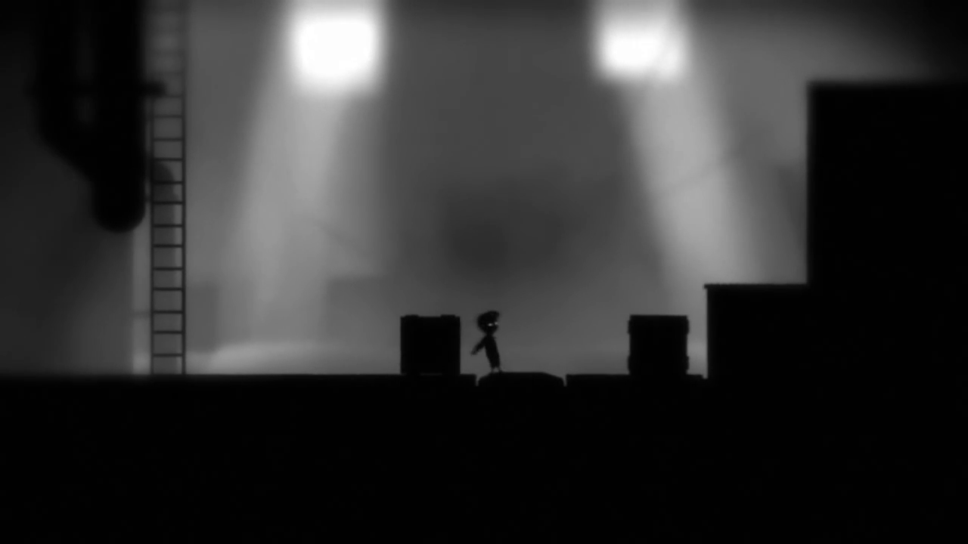
# - Walk to the right box, then go back left past the floor pad to the other box
pyautogui.press('Right')
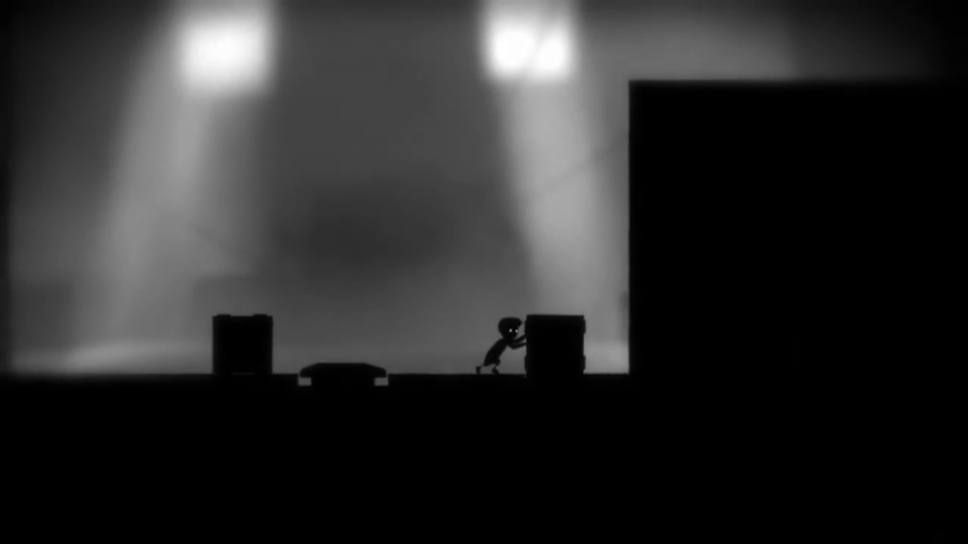
pyautogui.press('Left')
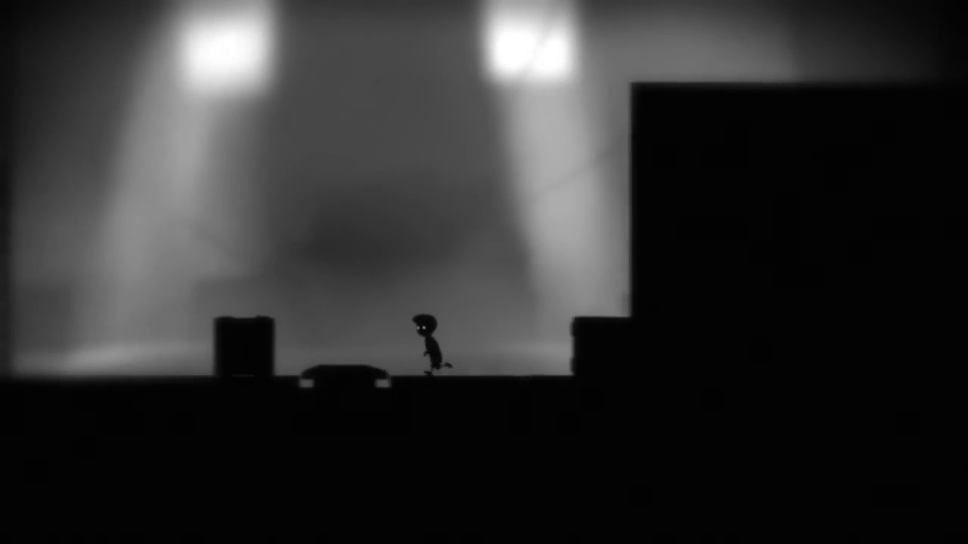
pyautogui.press('Up')
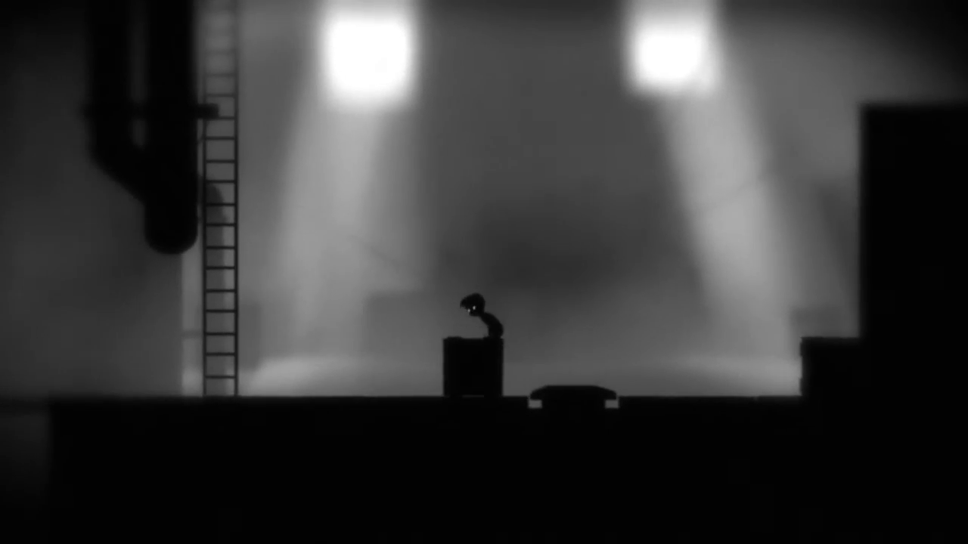
pyautogui.press('Left')
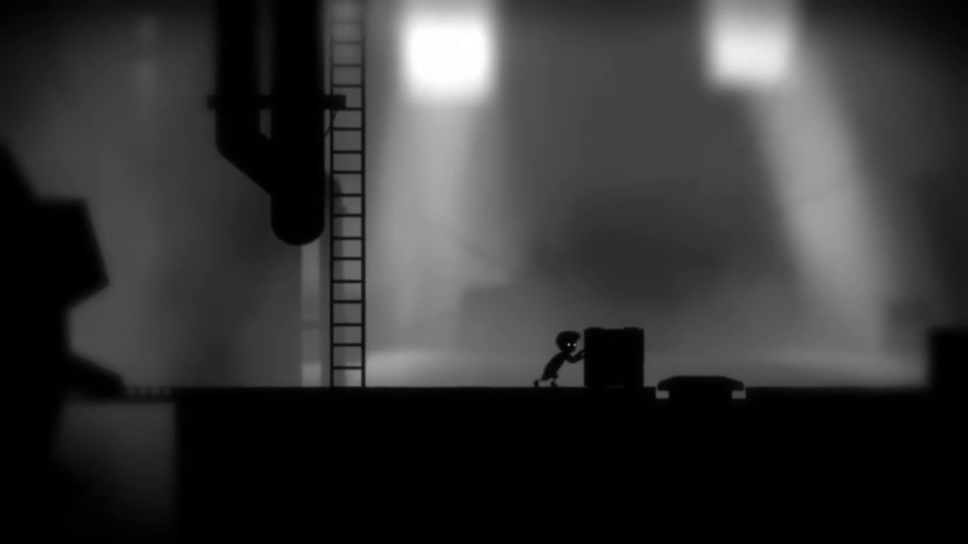
# - Push the left box onto the floor pad, then climb from it onto the step ledge
pyautogui.press('Right')
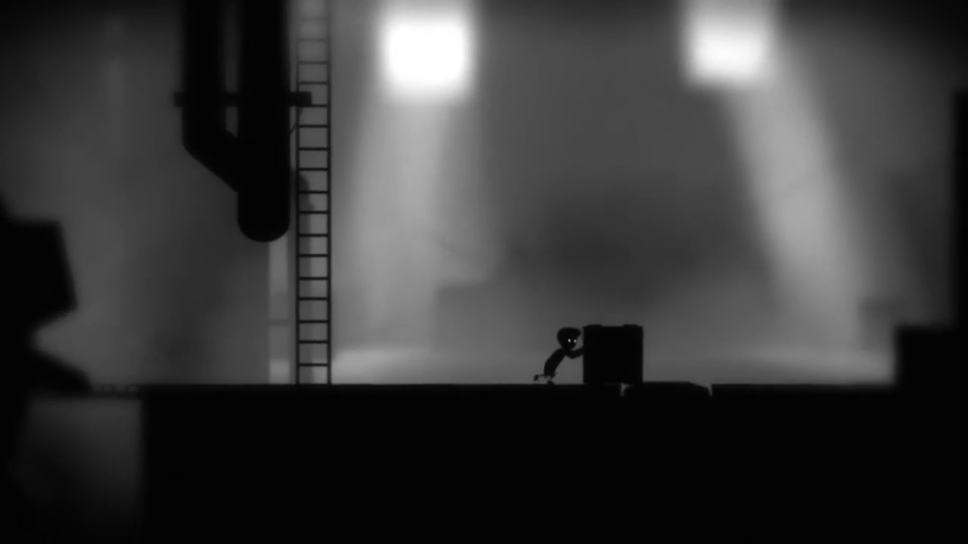
pyautogui.press('Up')
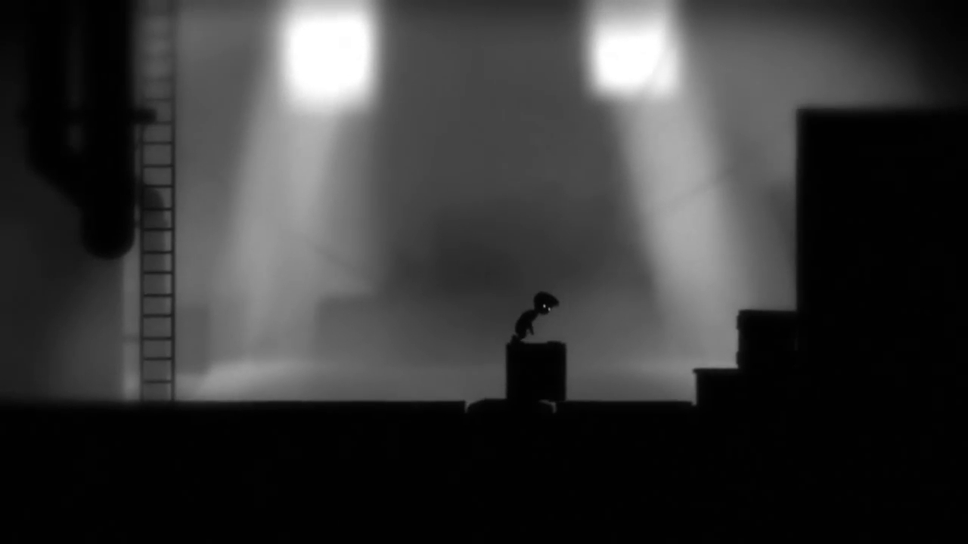
pyautogui.press('Right')
pyautogui.press('Up')
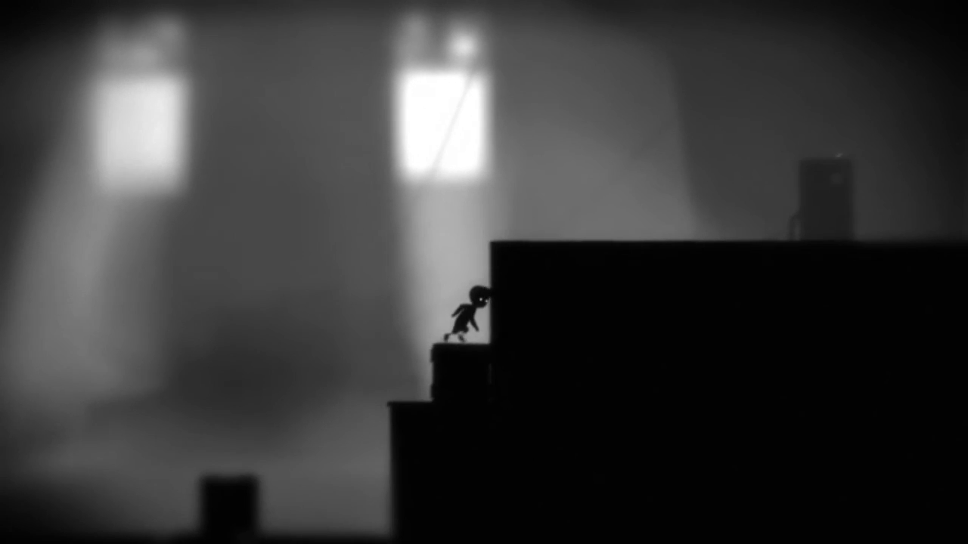
# - Pull up onto the tall block's top and run right toward the switch
pyautogui.press('Up')
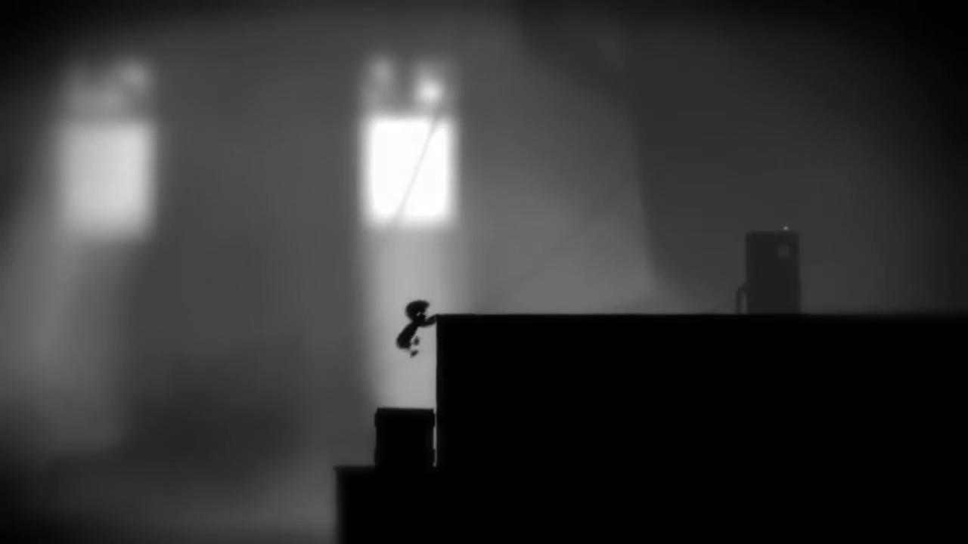
pyautogui.press('Right')
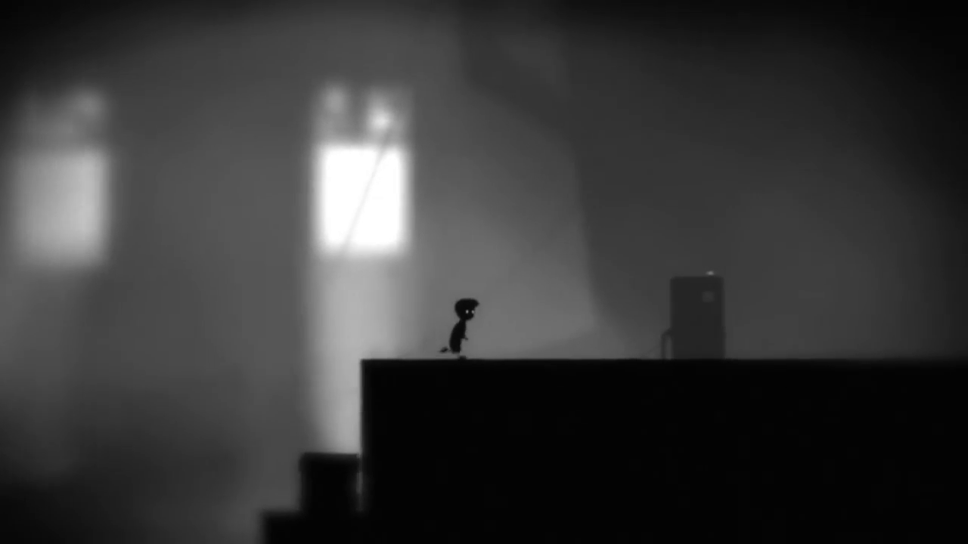